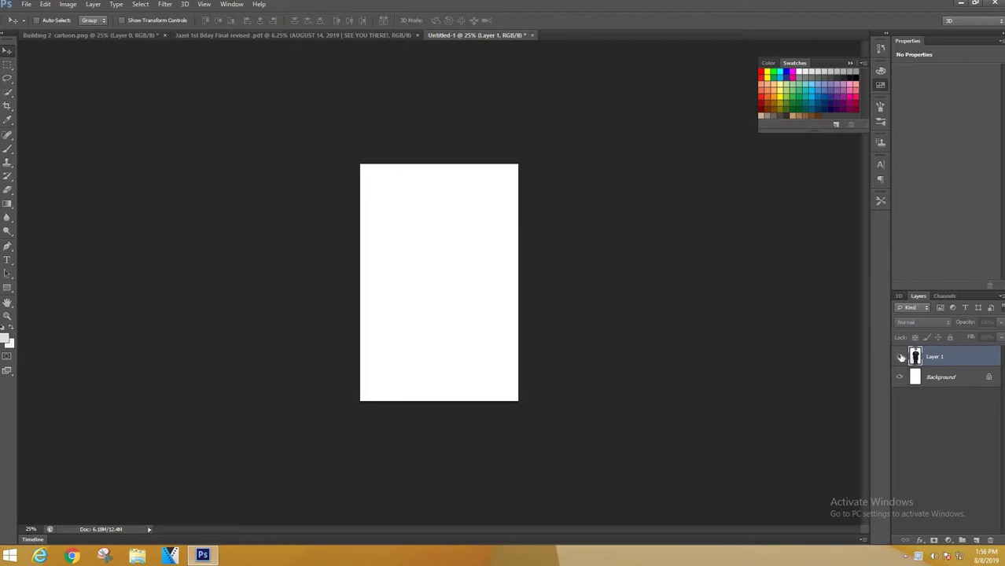
Step: Show Layer 1 and select the model's black T-shirt with the Quick Selection tool
click(901, 356)
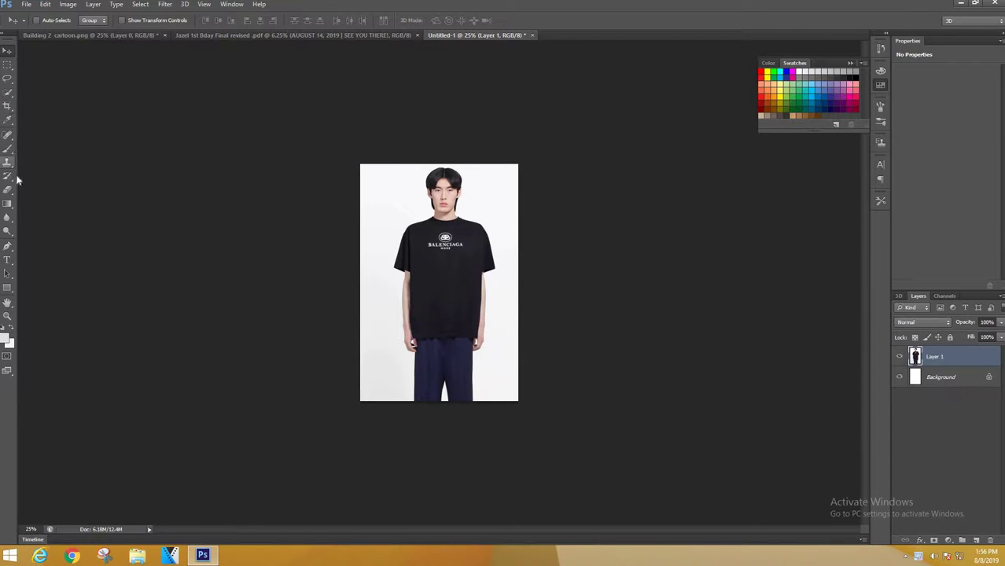
click(6, 93)
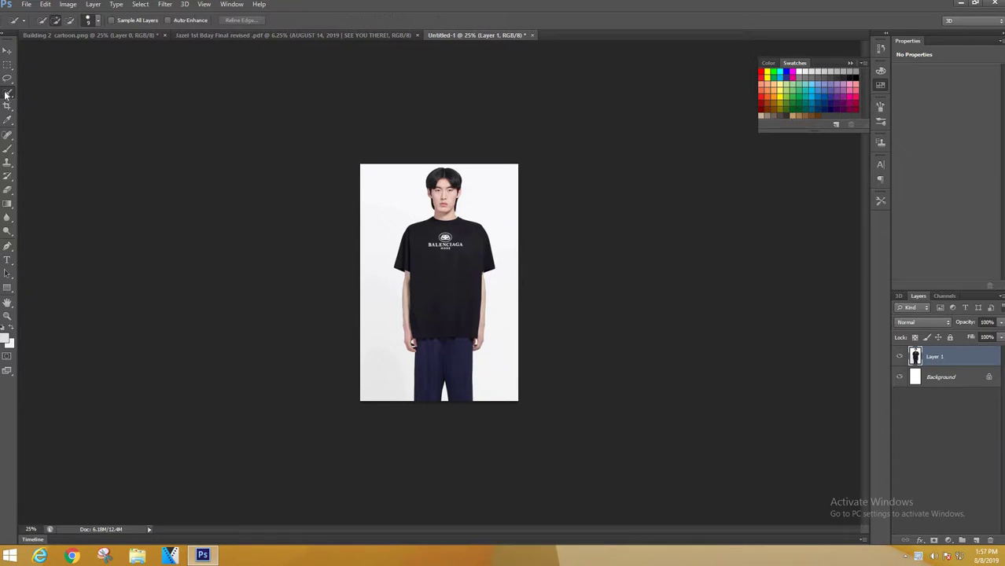
right_click(6, 94)
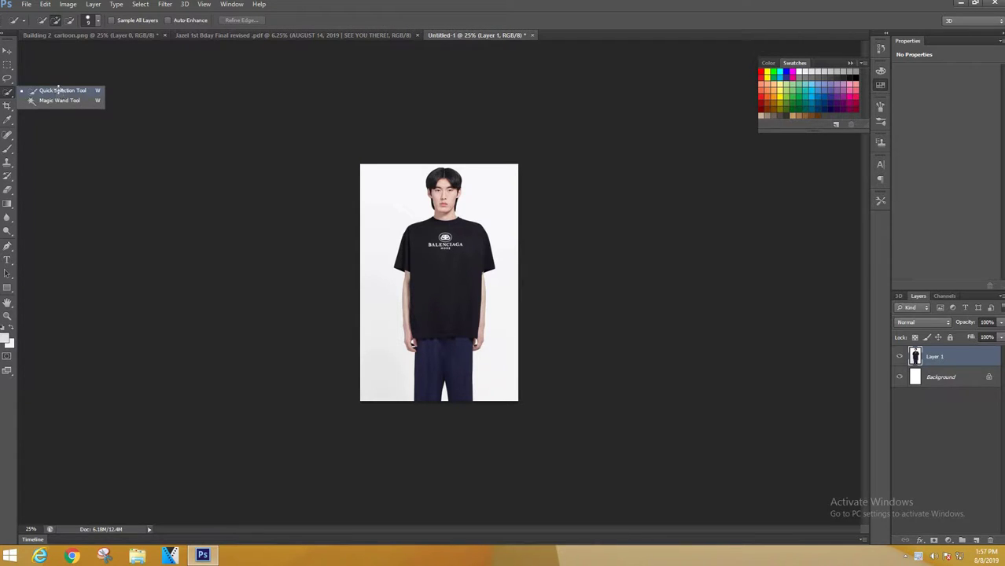
click(58, 90)
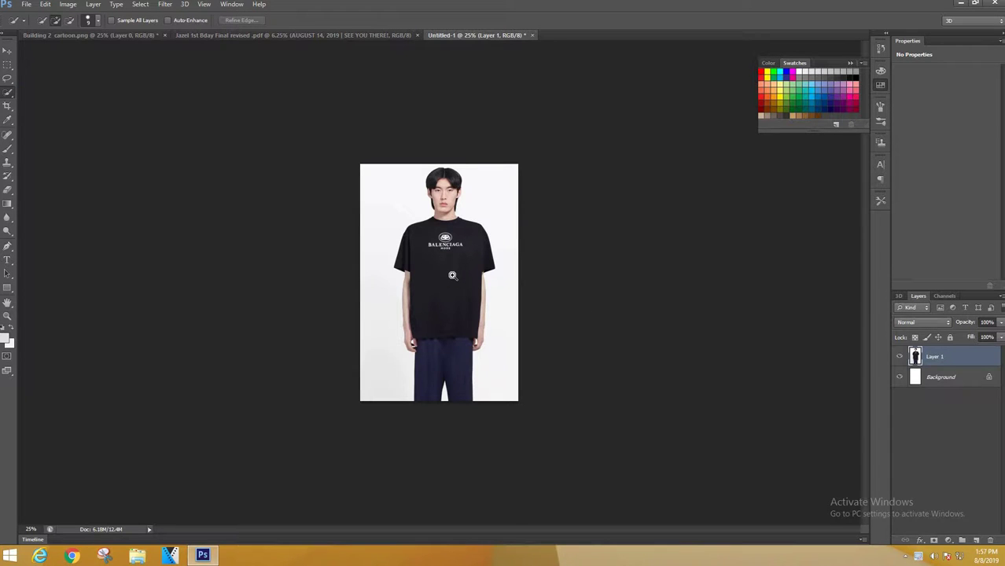
ctrl+click(453, 275)
ctrl+click(449, 235)
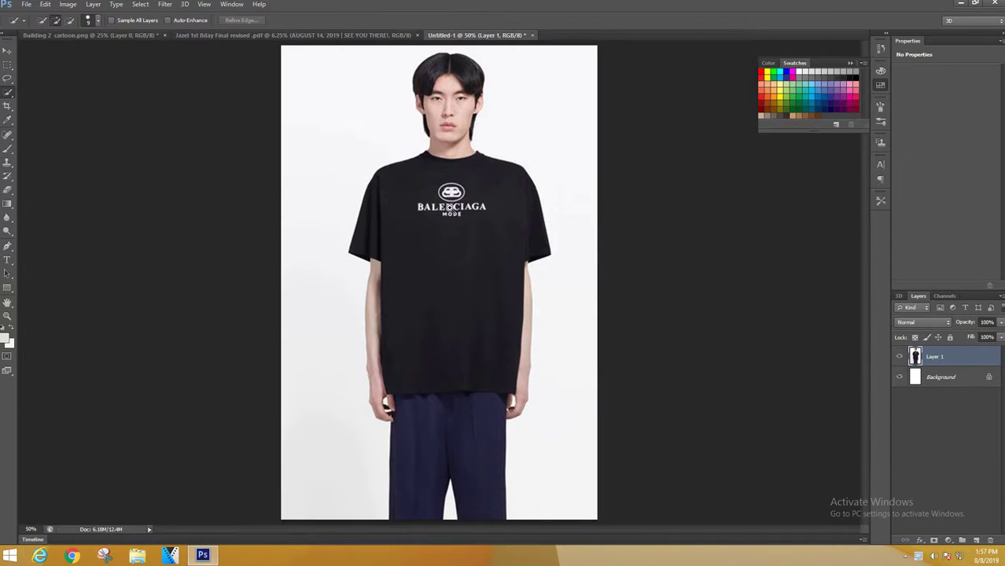
ctrl+click(448, 204)
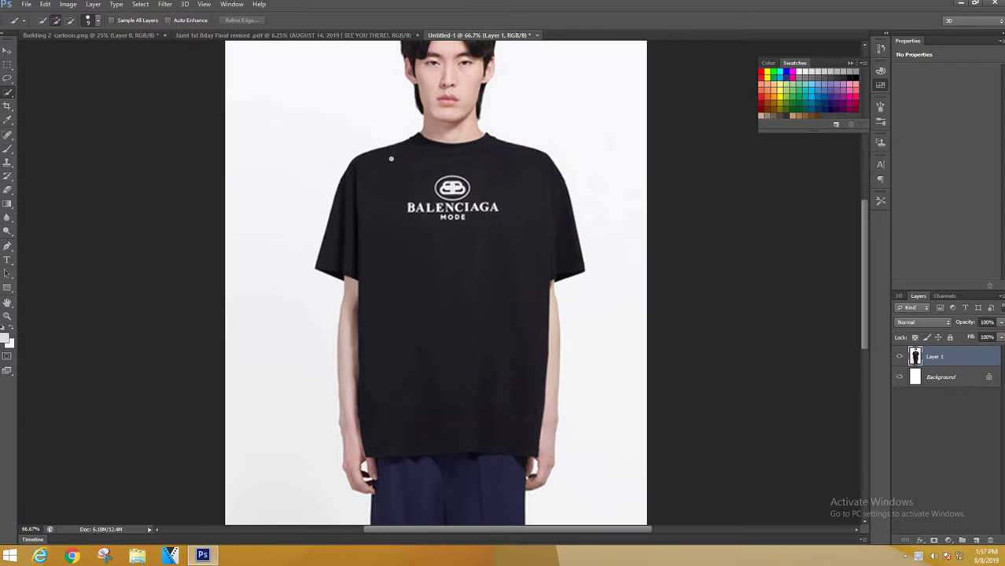
drag(426, 183, 439, 208)
mouse_move(491, 184)
mouse_down()
mouse_move(521, 194)
mouse_move(518, 242)
mouse_move(488, 282)
mouse_up()
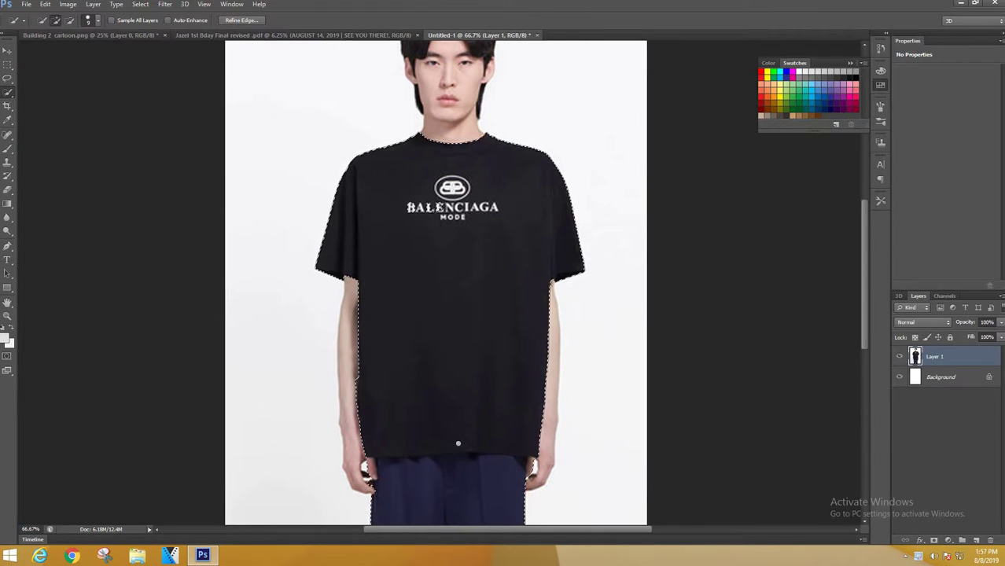
Step: Subtract the trousers from the selection so that it ends at the T-shirt's lower hem
click(70, 21)
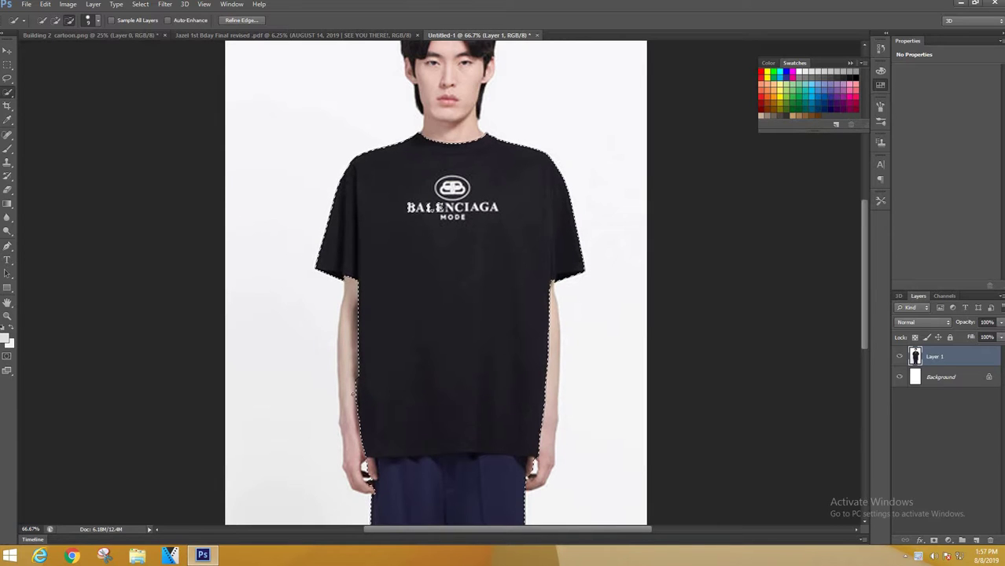
drag(436, 275, 435, 232)
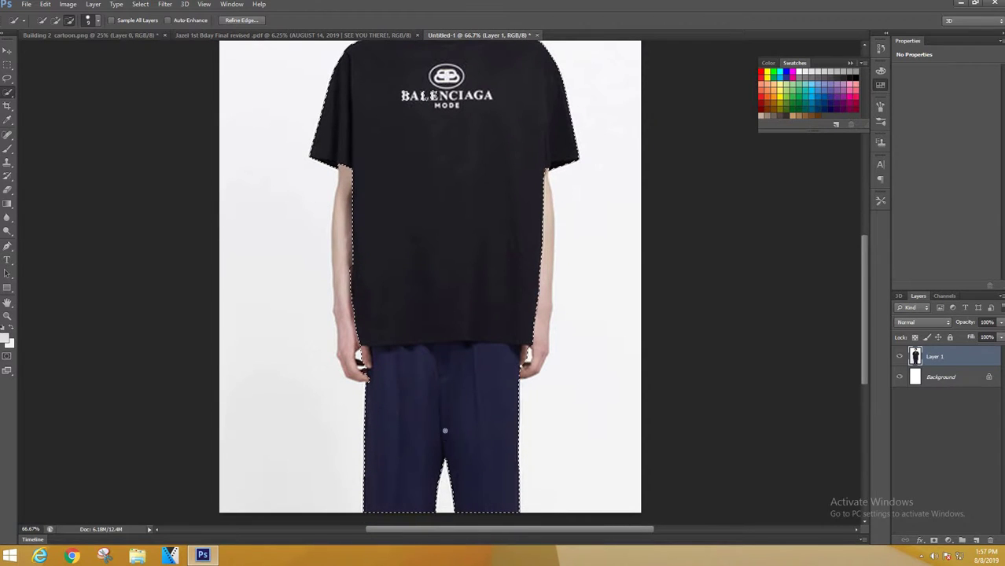
drag(445, 397, 446, 358)
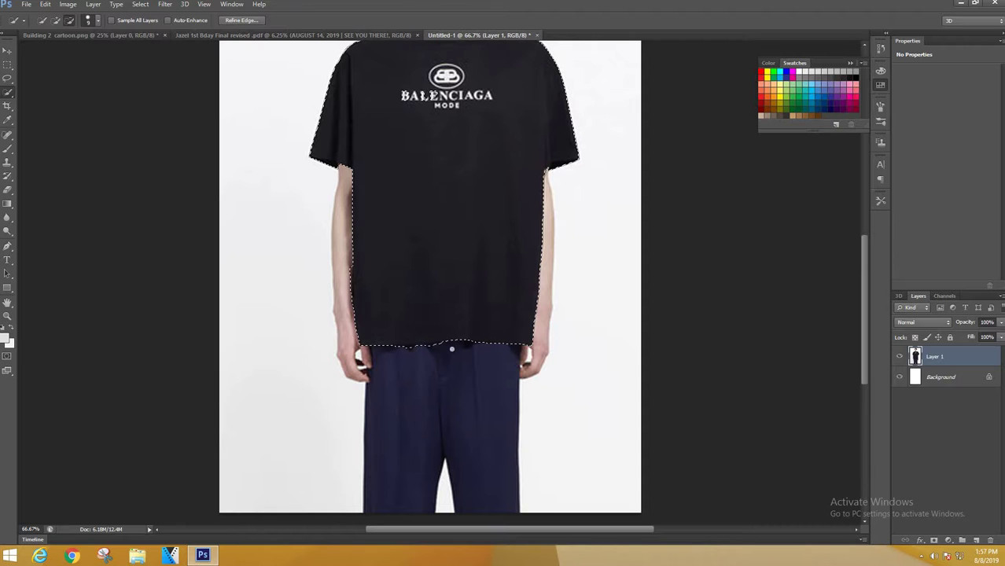
drag(487, 256, 499, 360)
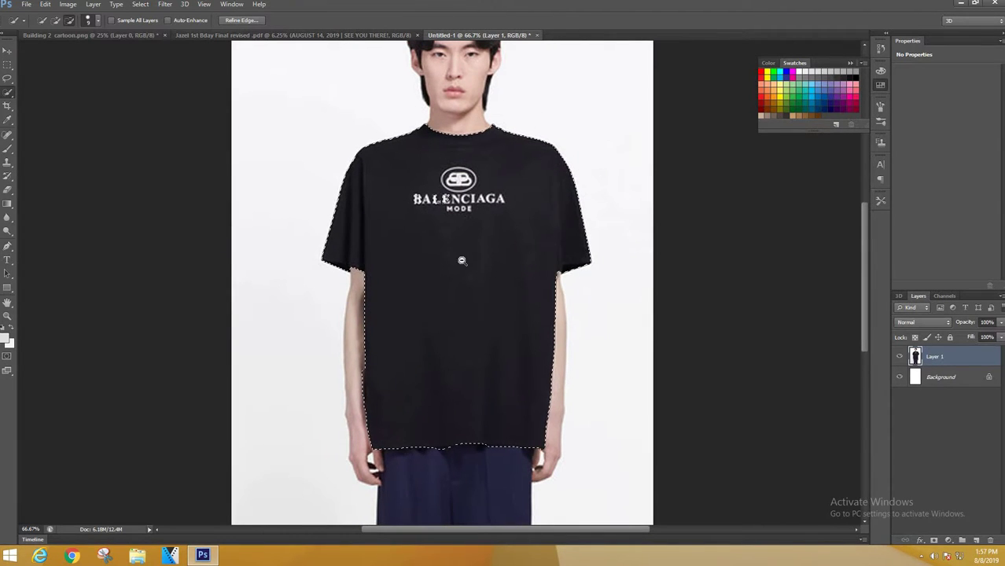
scroll(430, 223, down, 1)
scroll(431, 222, down, 1)
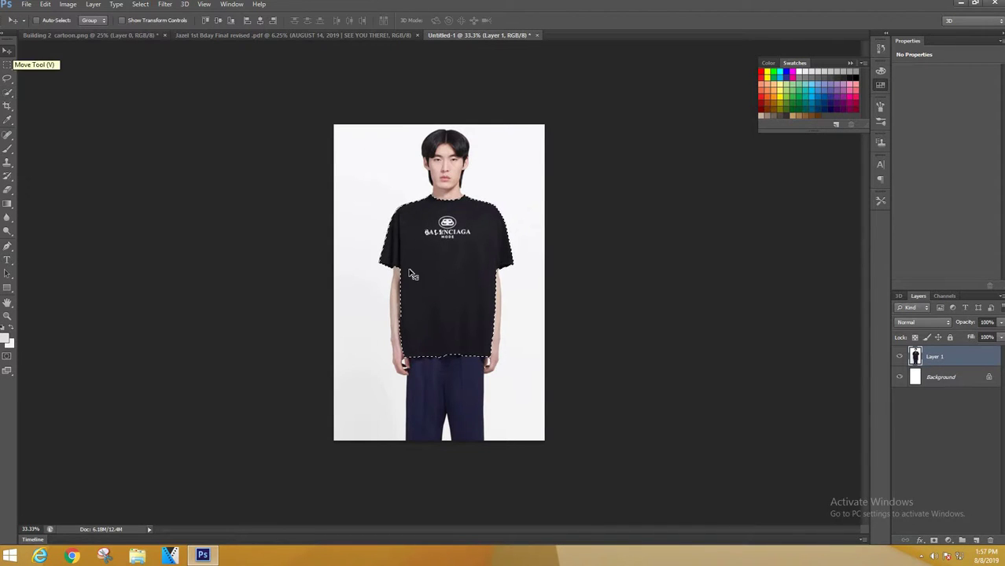
Step: Add the missing letters of the BALENCIAGA chest print to the T-shirt selection
click(7, 51)
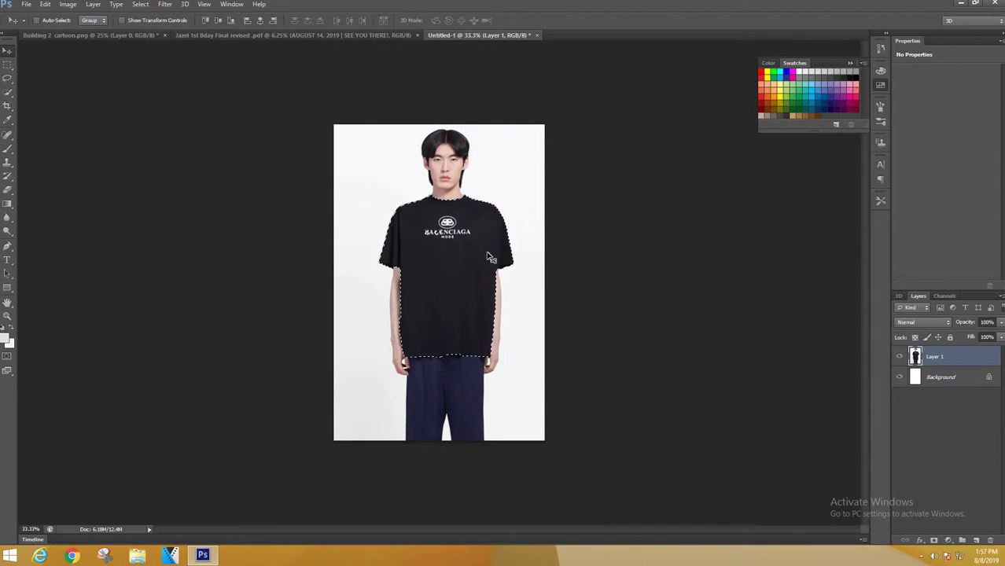
scroll(447, 263, up, 2)
scroll(421, 160, up, 1)
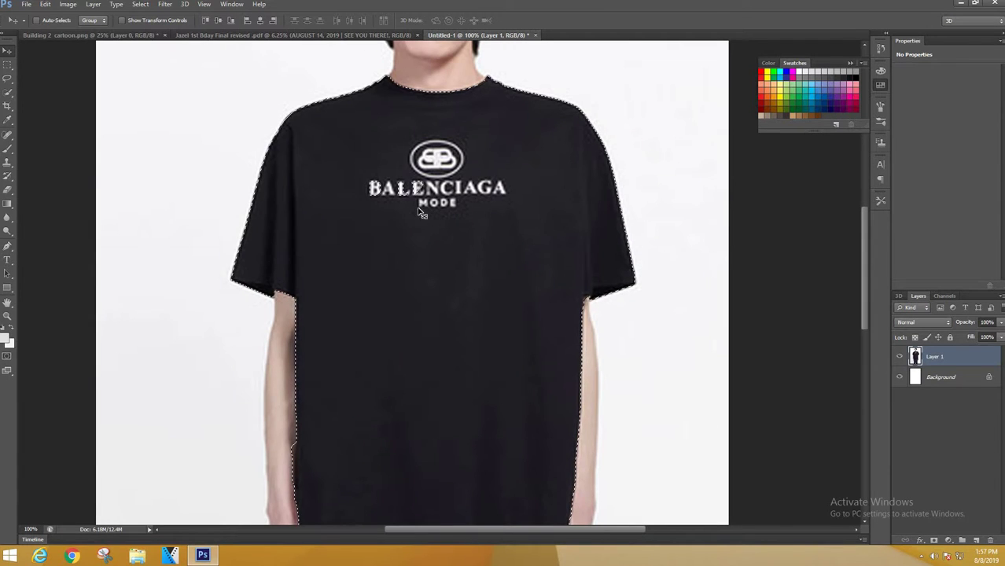
click(7, 92)
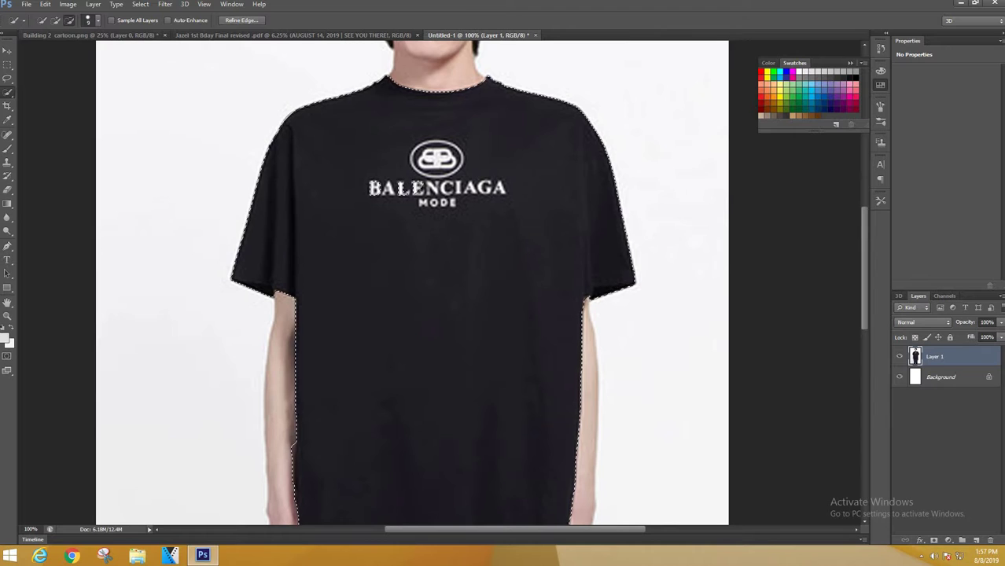
click(56, 21)
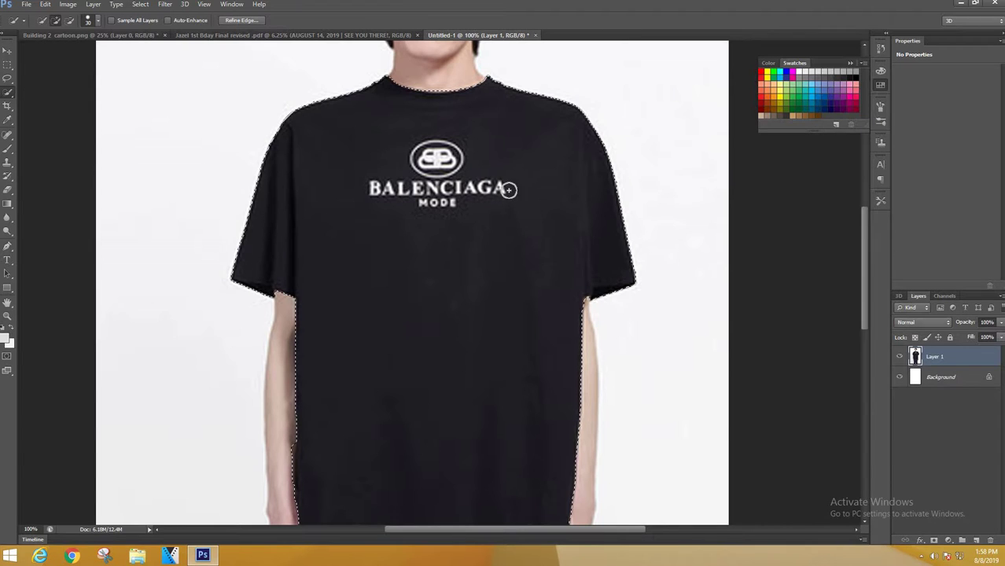
click(7, 50)
alt+click(476, 234)
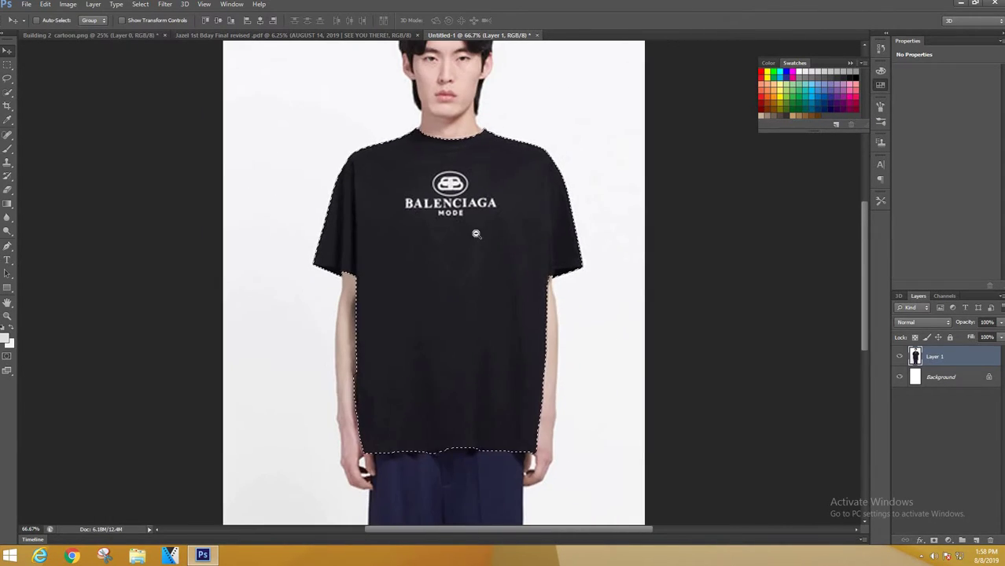
alt+click(476, 233)
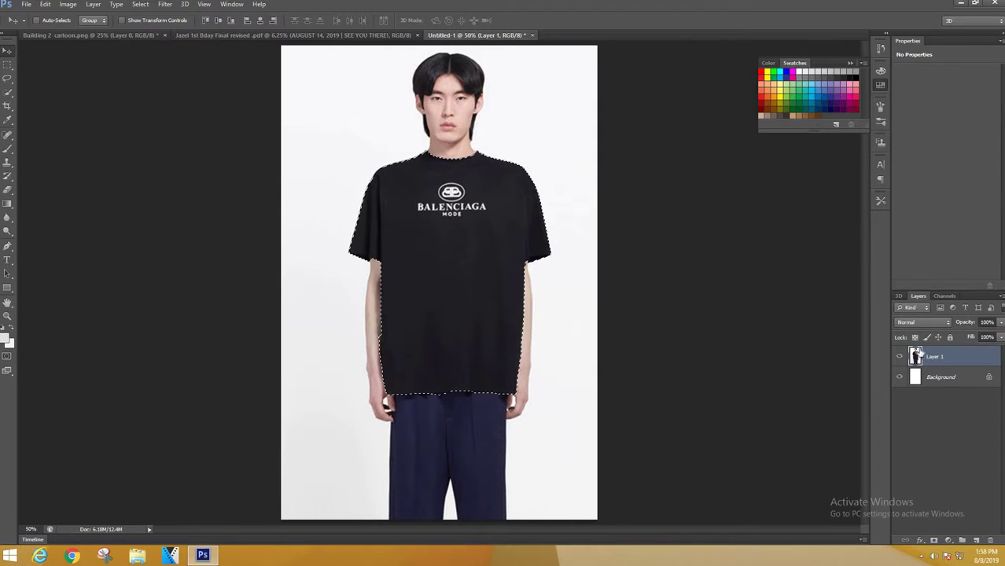
Step: Add a Hue/Saturation adjustment layer masked to the T-shirt selection and clip it to Layer 1
click(948, 541)
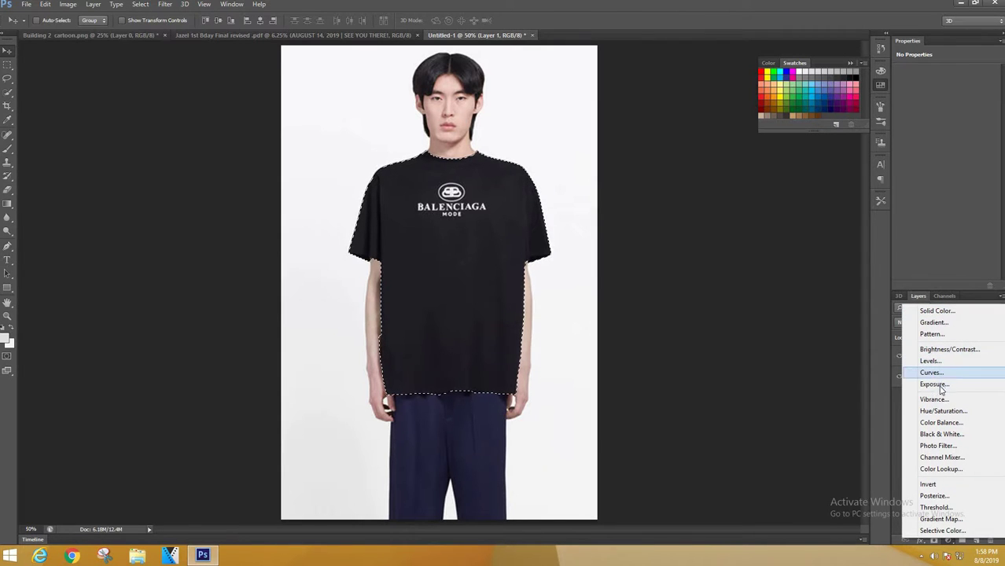
click(944, 412)
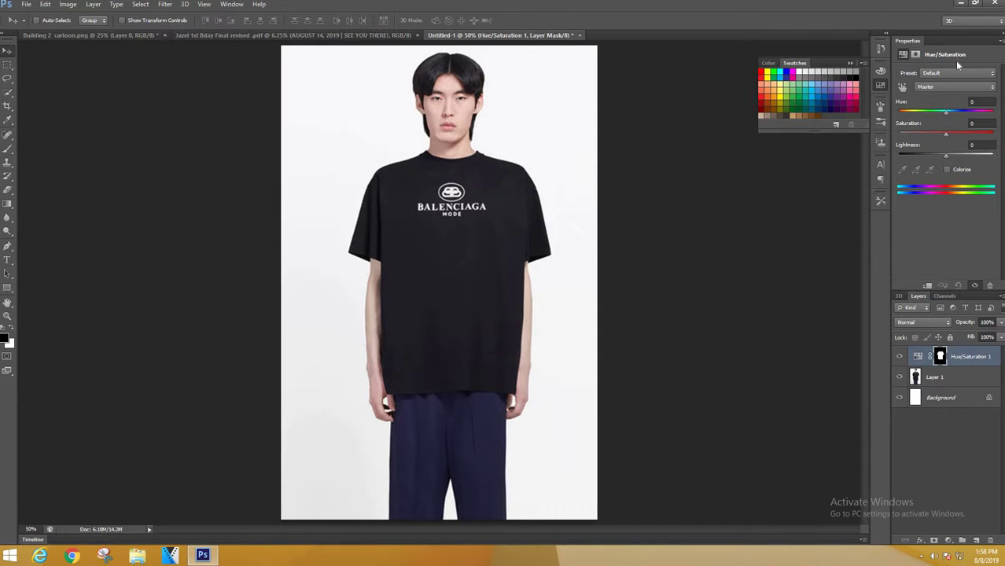
click(927, 286)
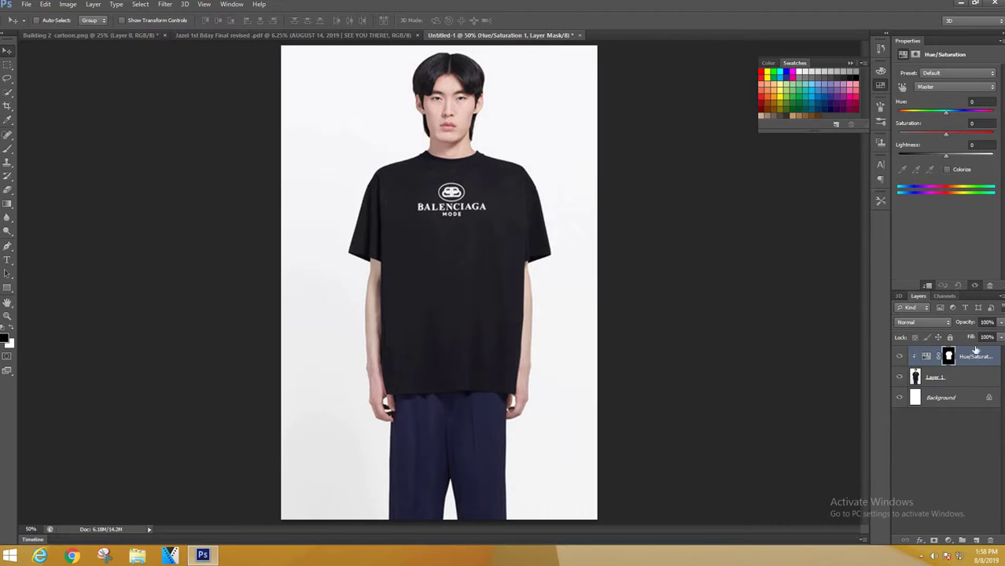
Step: Turn on Colorize for the T-shirt adjustment and set its hue to 88 and saturation to 92
click(947, 170)
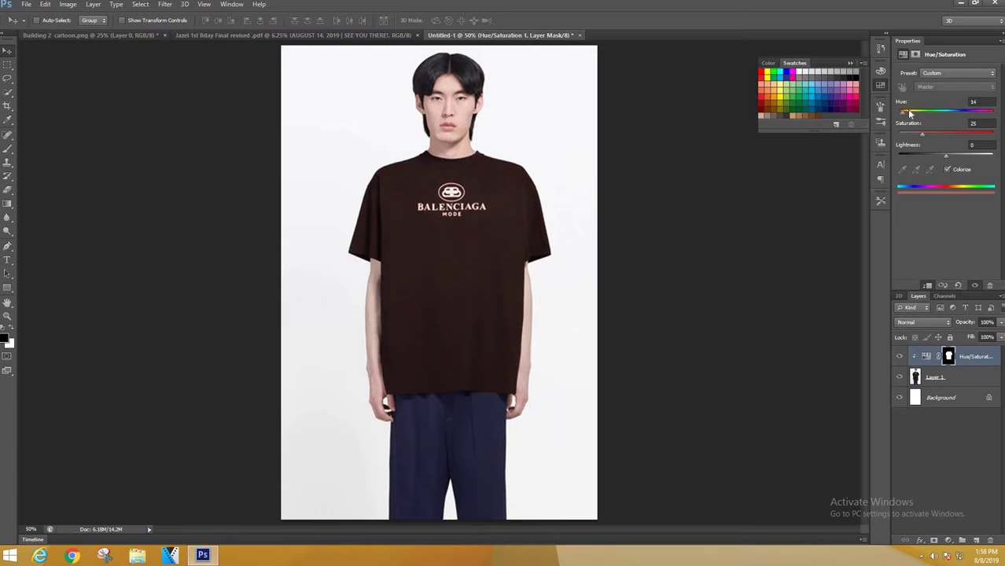
drag(910, 114, 944, 120)
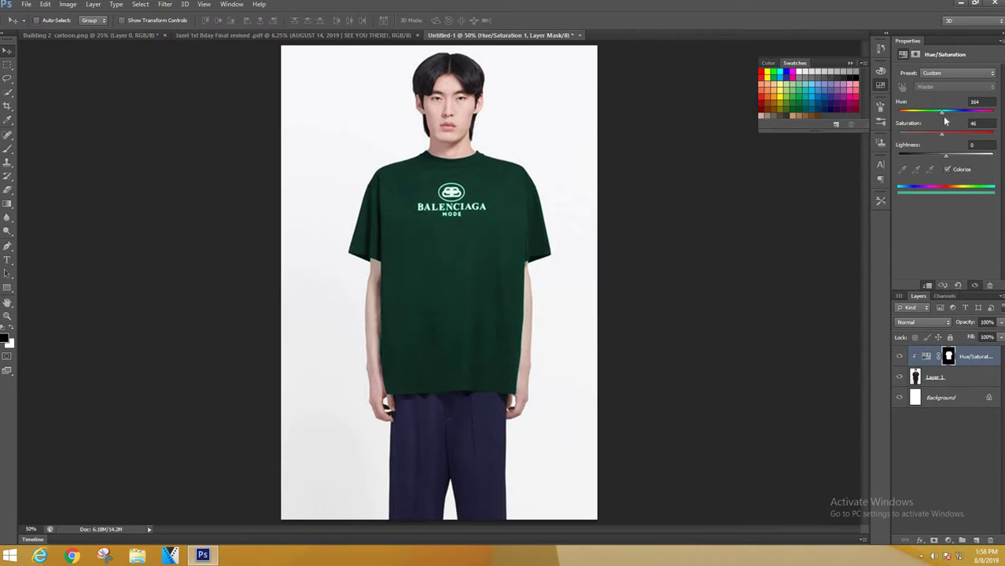
drag(939, 111, 966, 115)
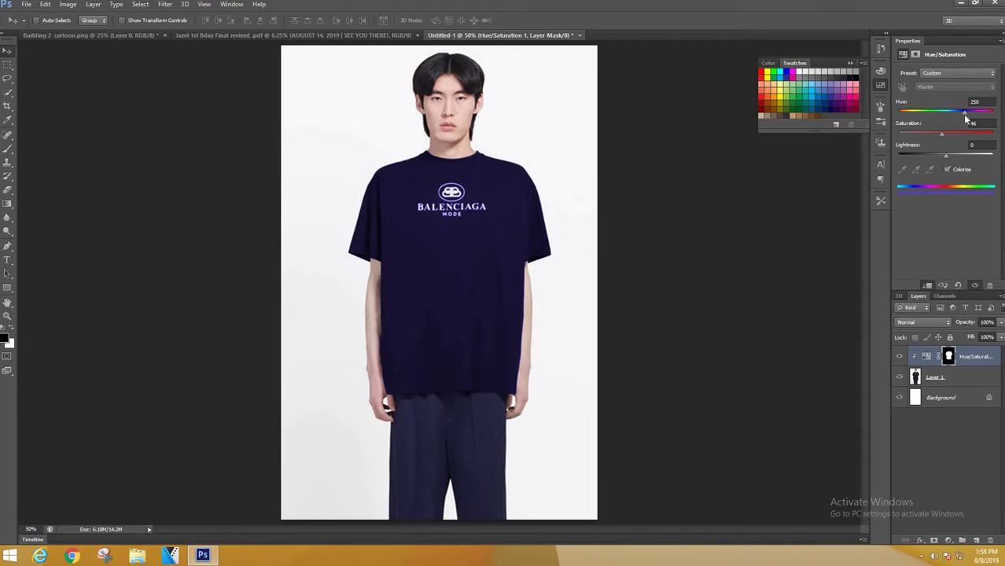
click(768, 71)
drag(960, 113, 988, 136)
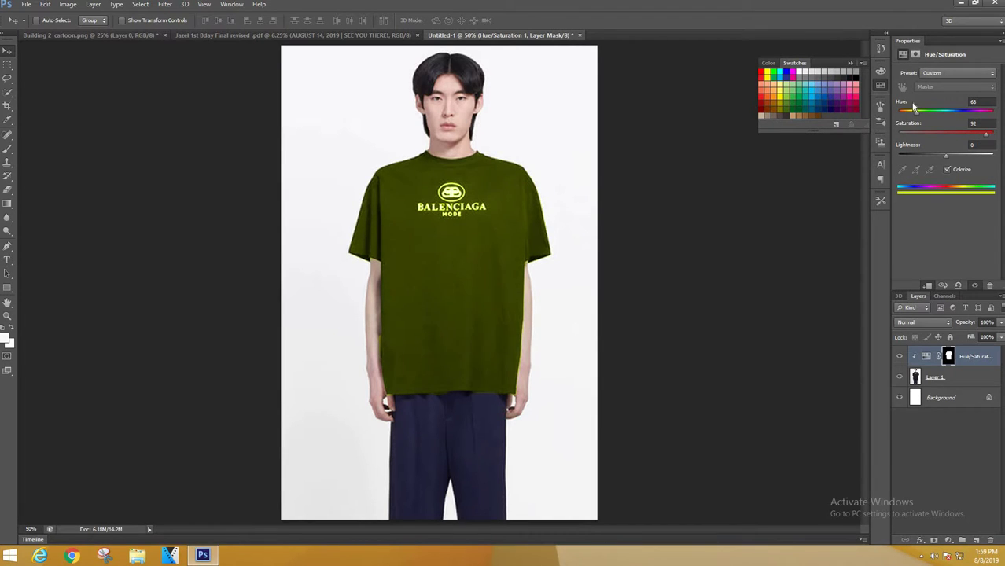
mouse_move(919, 113)
mouse_down()
mouse_move(946, 116)
mouse_move(908, 115)
mouse_move(954, 114)
mouse_move(911, 120)
mouse_up()
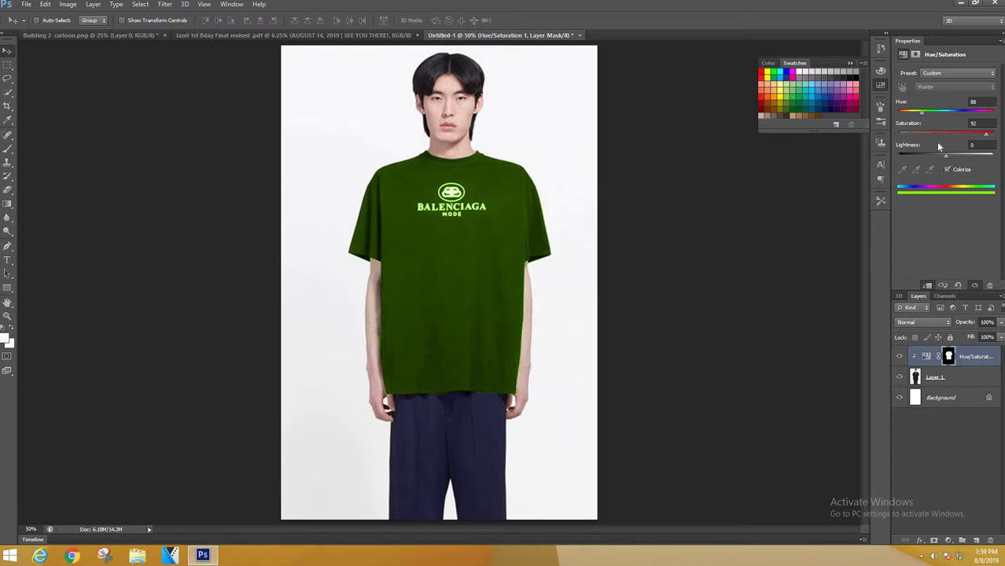
Step: Try darker and lighter lightness values on the T-shirt adjustment and set the lightness back to 0
mouse_move(946, 155)
mouse_down()
mouse_move(910, 156)
mouse_move(974, 158)
mouse_move(939, 156)
mouse_up()
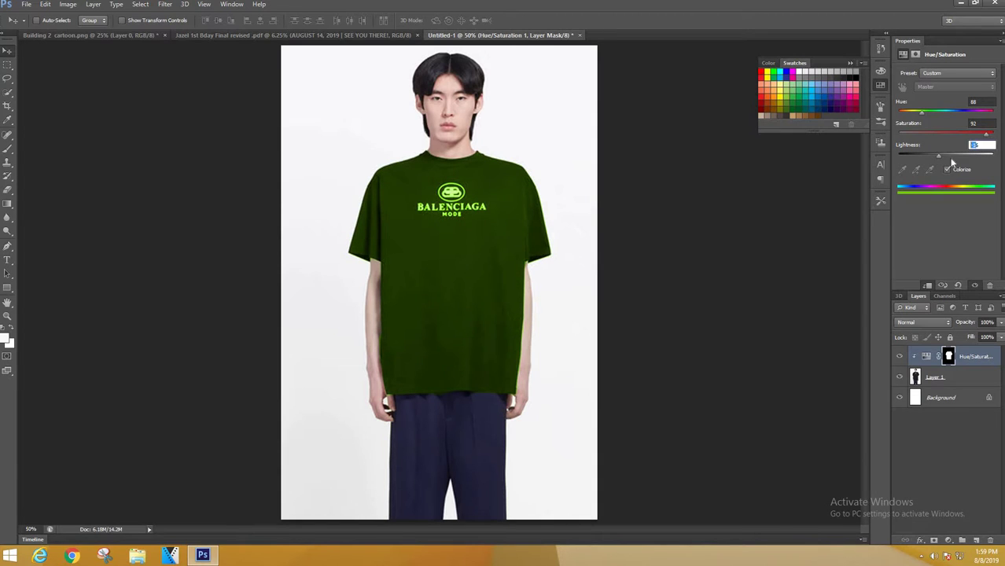
text(6)
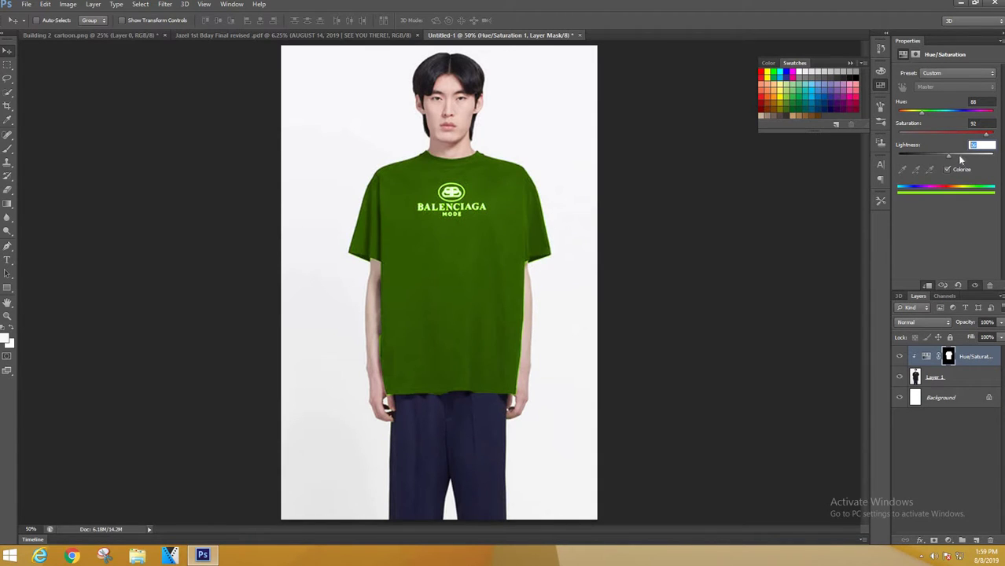
text(0)
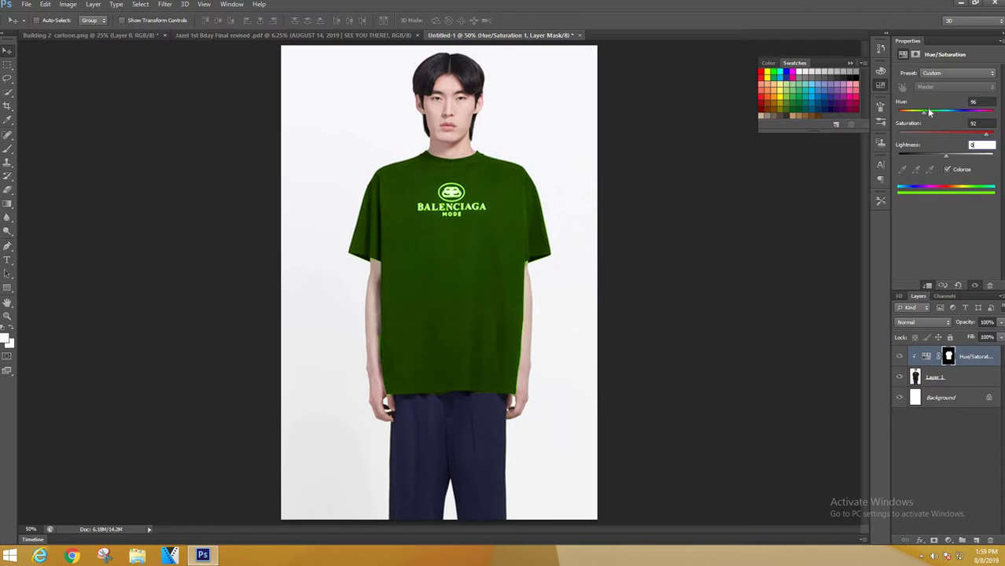
Step: Try other hues and the Multiply blend mode on the Hue/Saturation layer, and return its blend mode to Normal
drag(929, 113, 946, 114)
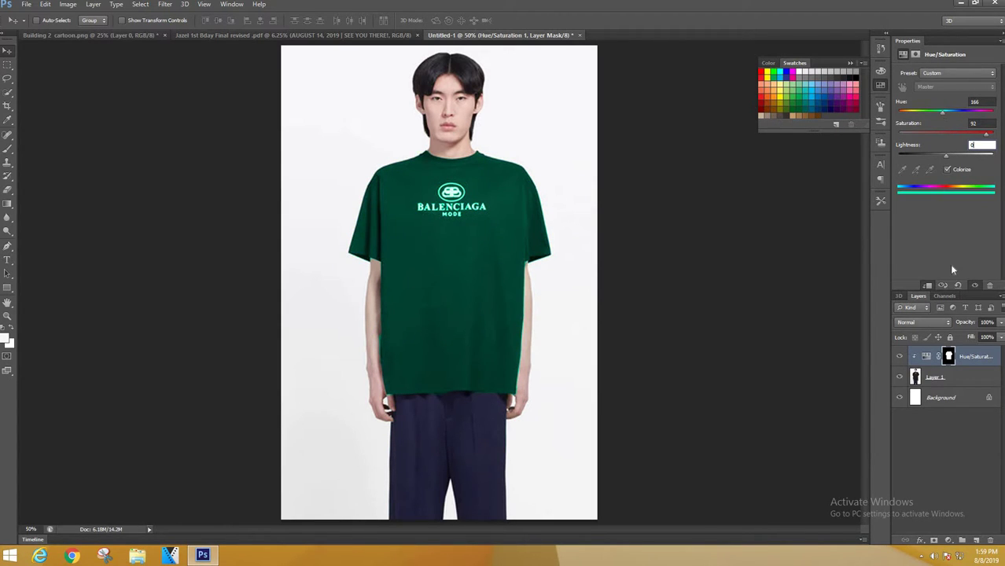
click(935, 323)
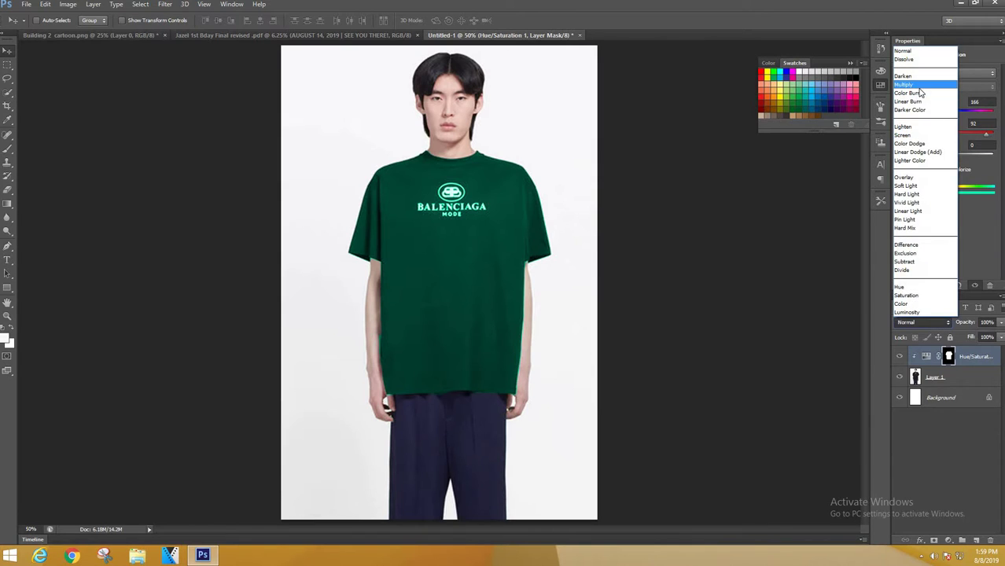
click(920, 91)
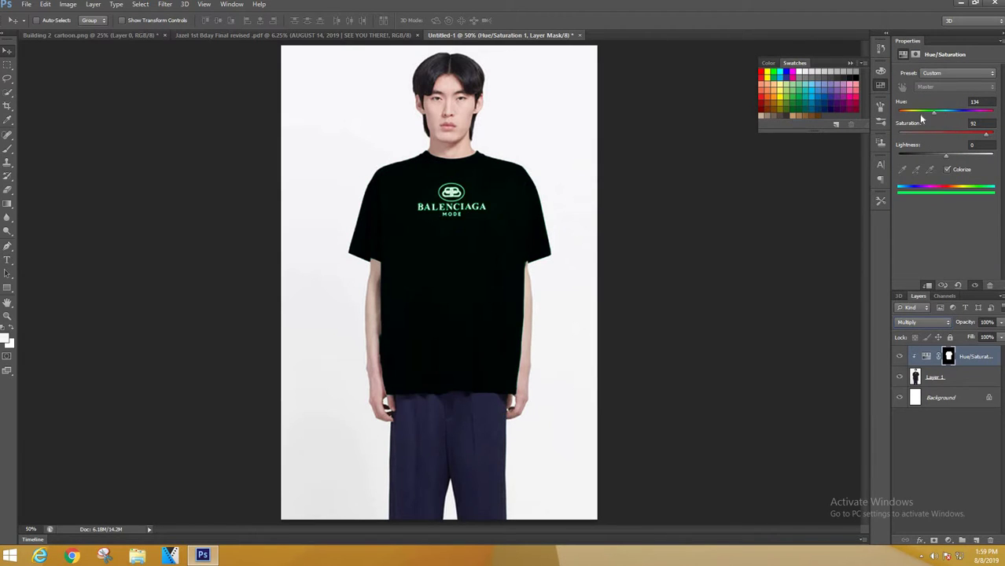
mouse_move(922, 114)
mouse_down()
mouse_move(957, 113)
mouse_move(936, 113)
mouse_up()
click(948, 325)
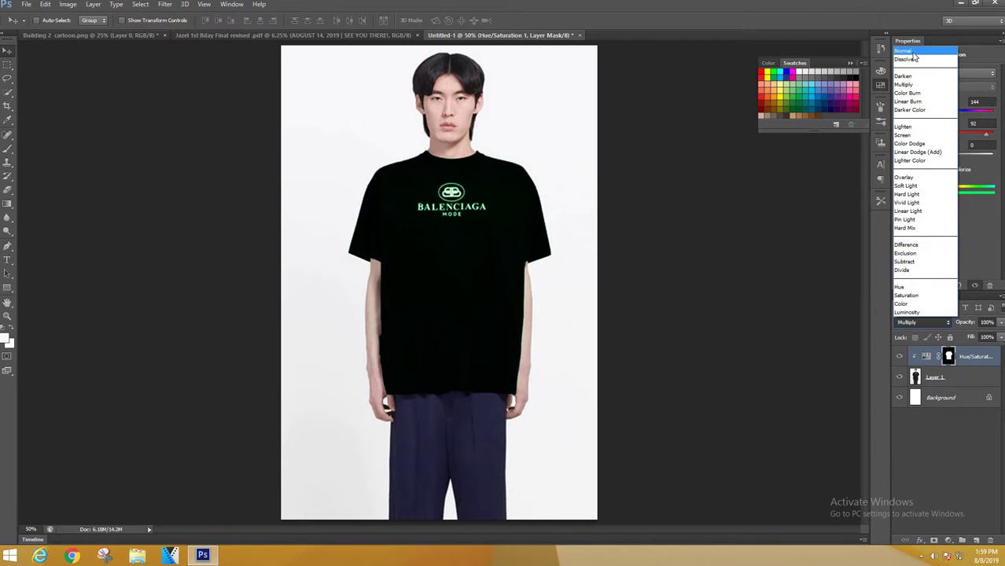
click(916, 50)
Step: Set the hue of the T-shirt's Hue/Saturation adjustment to 148
mouse_move(935, 112)
mouse_down()
mouse_move(973, 116)
mouse_move(939, 114)
mouse_up()
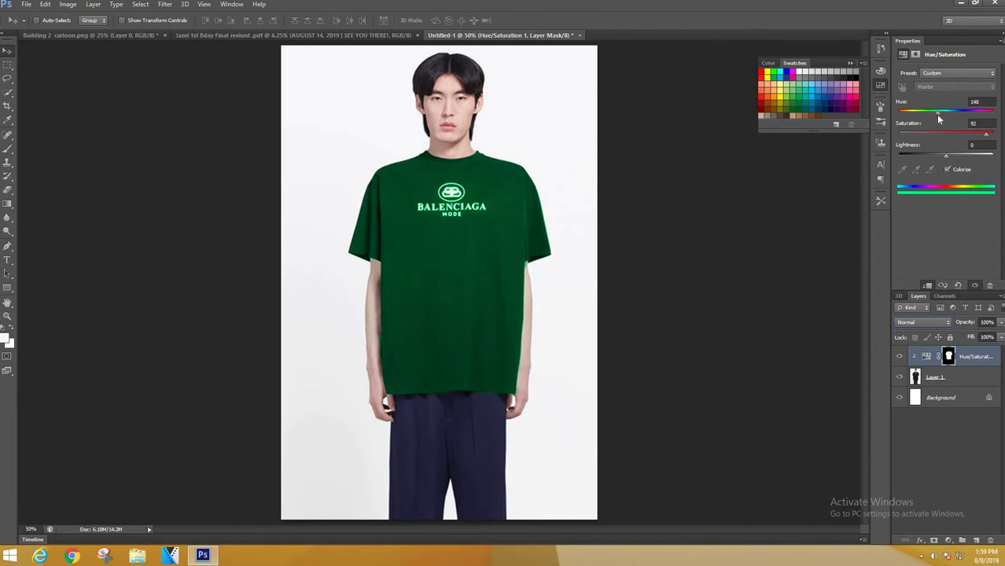
Step: Start a black text line reading "CHANGE COLOR TSHIRT" on the white backdrop beside the model's head
click(7, 259)
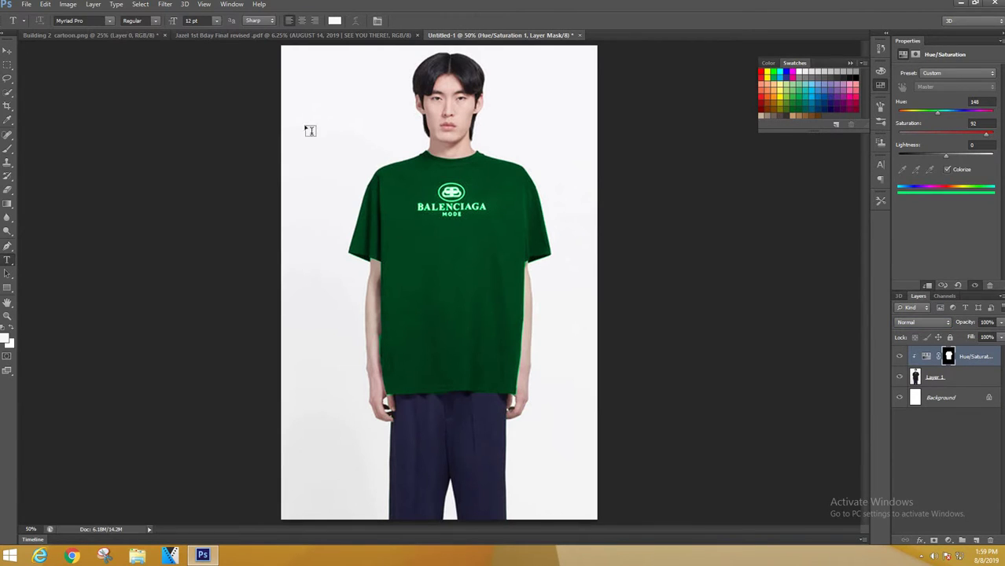
click(299, 98)
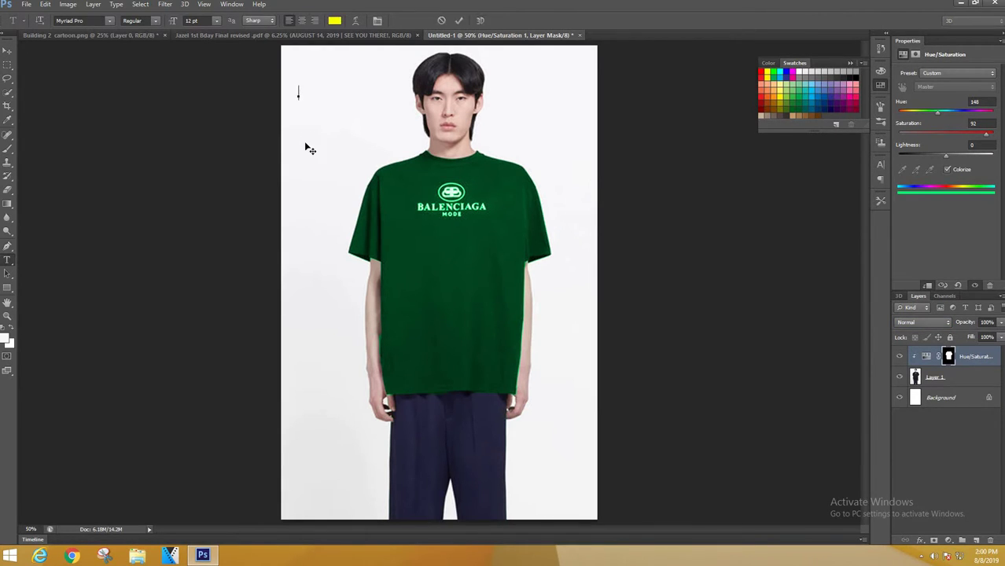
click(6, 328)
click(460, 22)
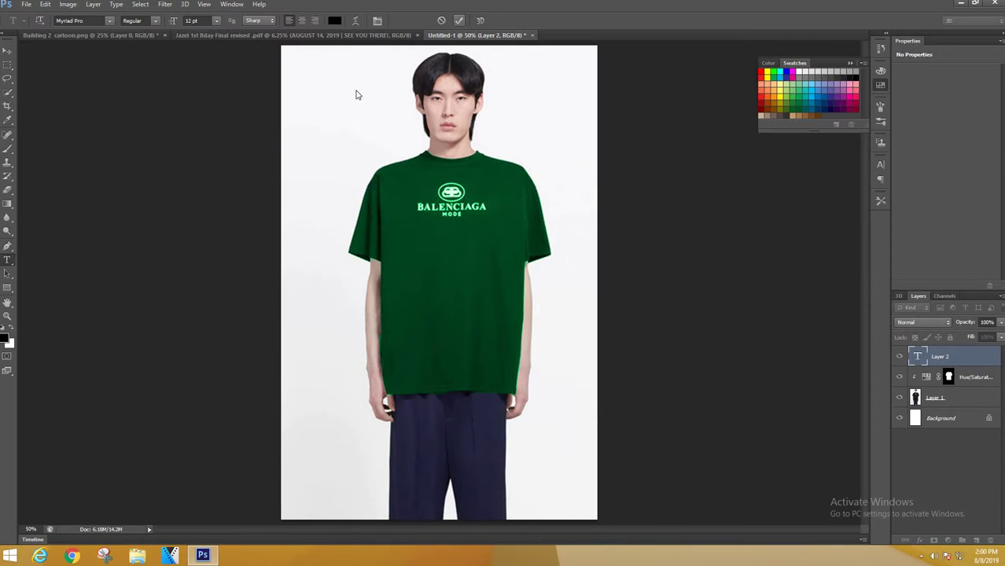
double_click(916, 355)
text(CHANGE)
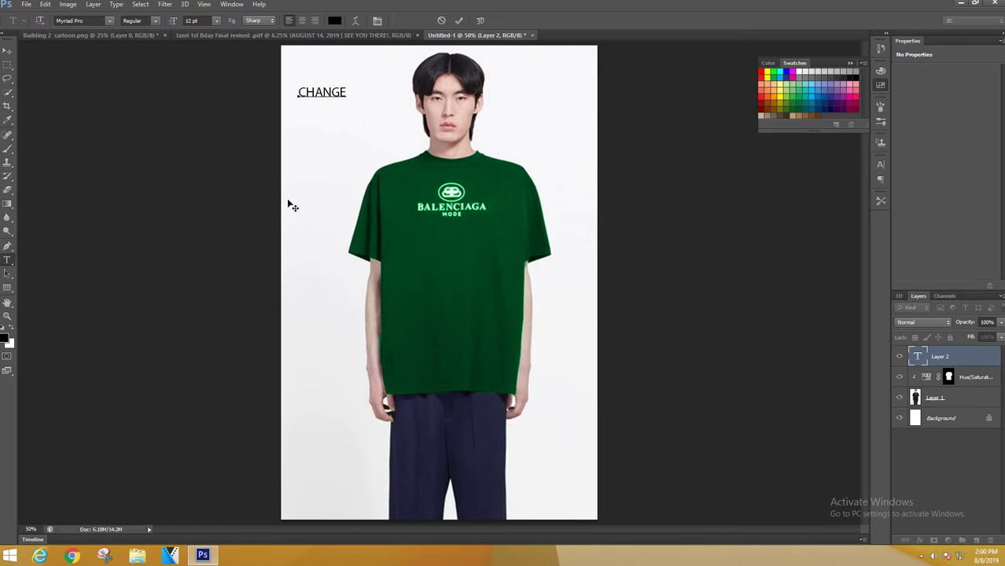
text( COLOR)
text(TSHIRT)
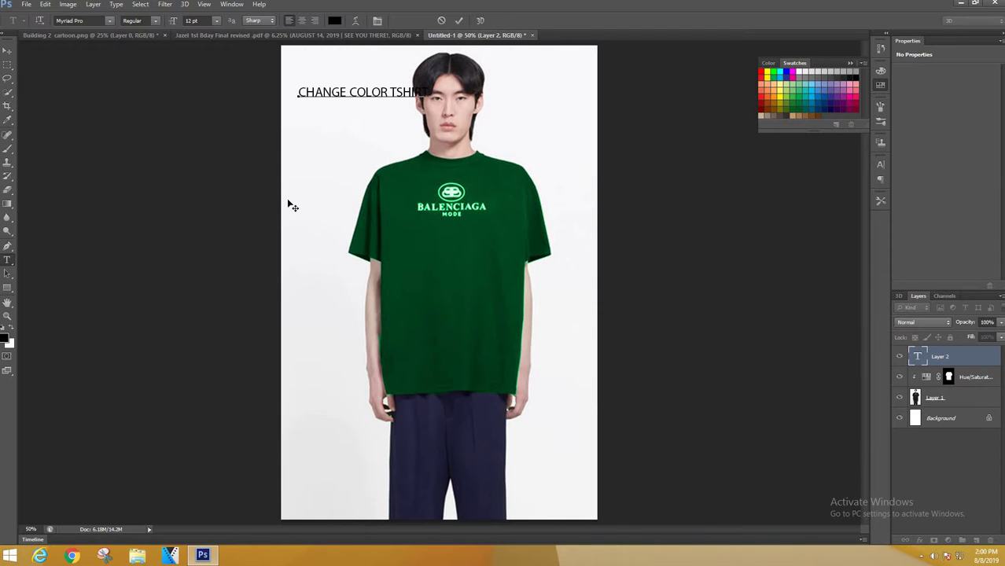
Step: Add a second text line reading "USING HUE/SATURATION IN PHOTOSHOP"
key(Return)
text(T)
key(BackSpace)
text(USING HUE)
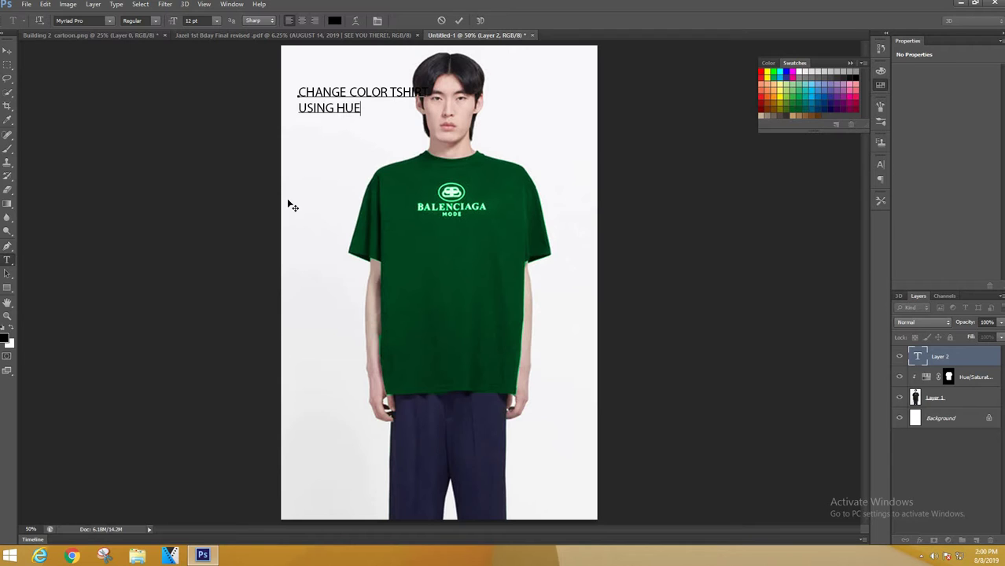
text(/ SATURATION)
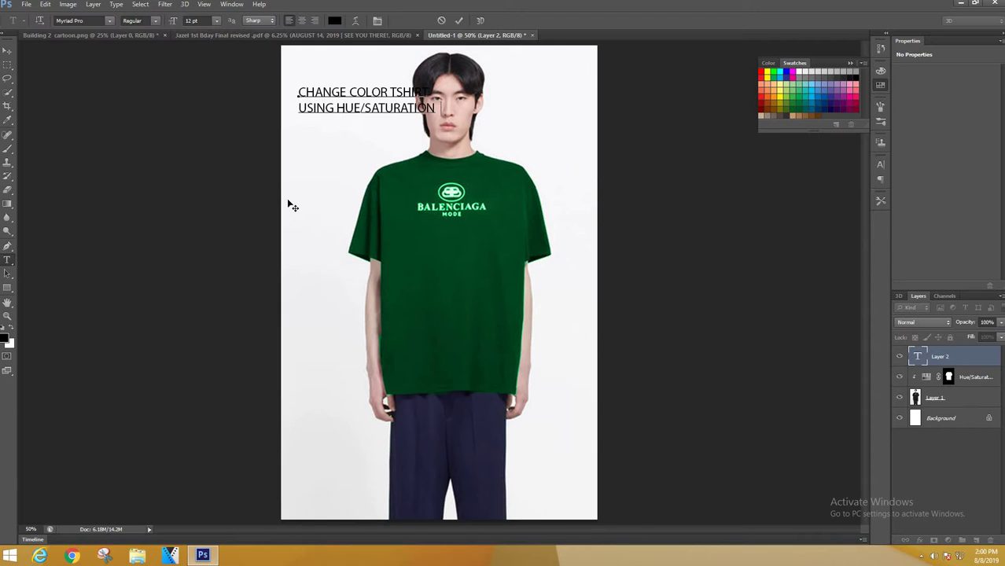
text( IN PHOTOSHOP)
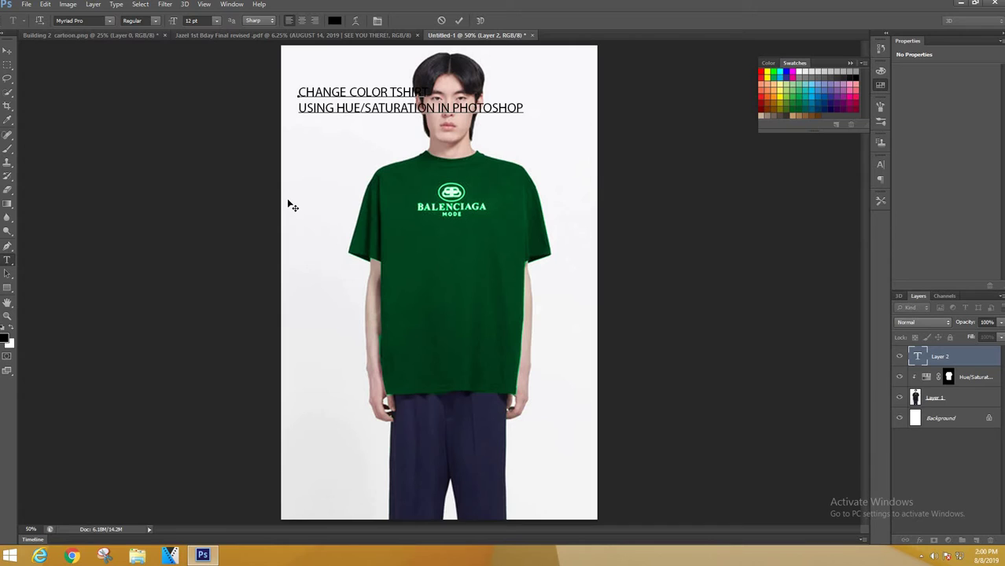
Step: Add a third text line reading "THANKS FOR WATCHING!" and commit the text layer
key(Return)
text(T)
key(Tab)
text(NKS FOR)
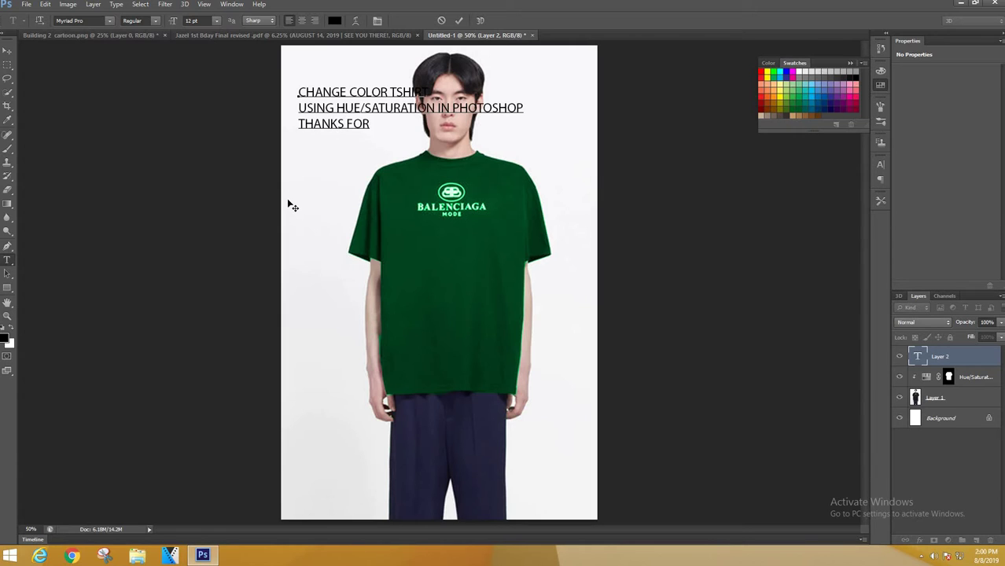
text( WATCHING!)
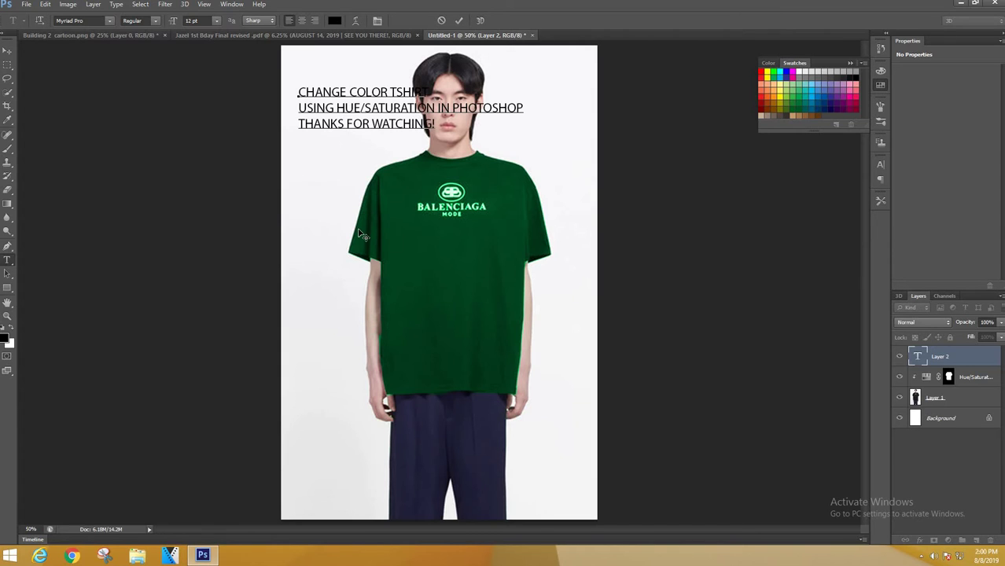
double_click(918, 357)
key(ctrl+Return)
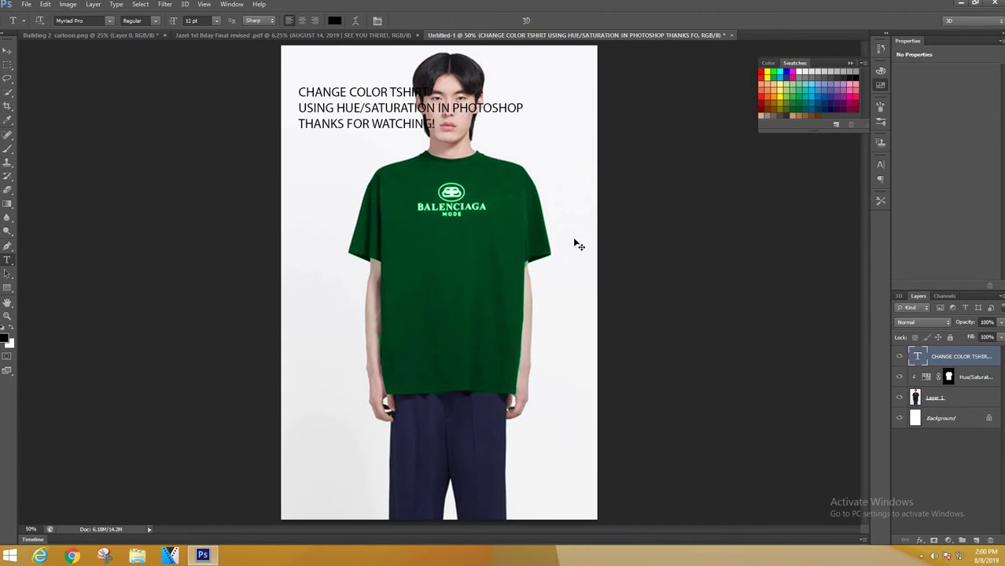
Step: Center-align the three-line text and scale it down to about 52%, placed on the backdrop beside the model's head
click(301, 21)
key(ctrl+Return)
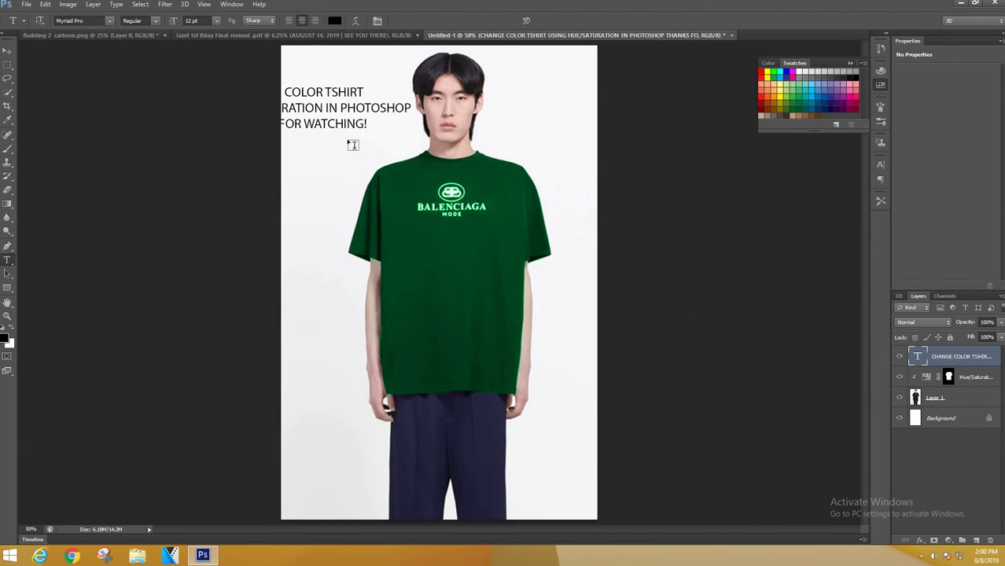
key(v)
drag(334, 107, 366, 121)
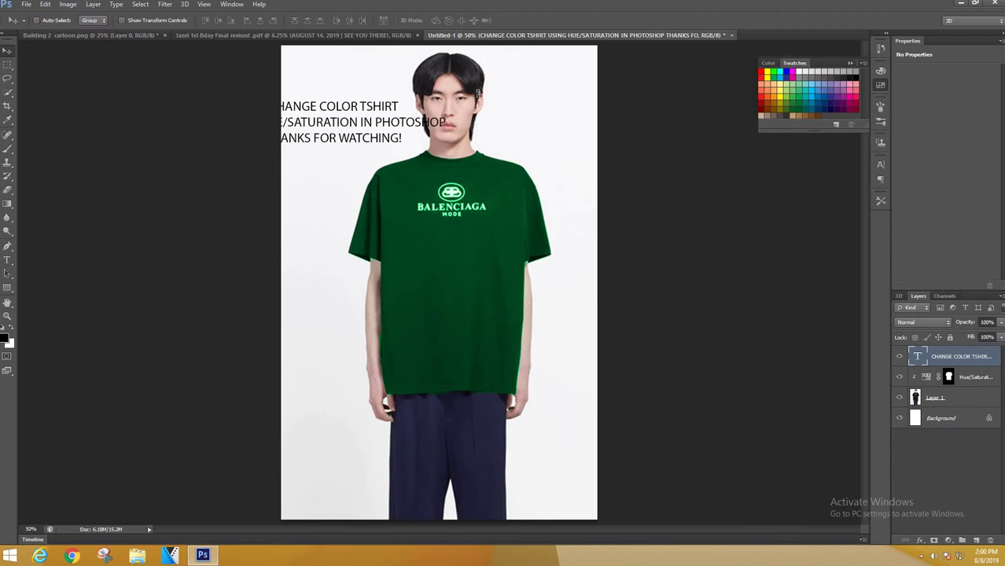
key(ctrl+t)
drag(445, 144, 394, 137)
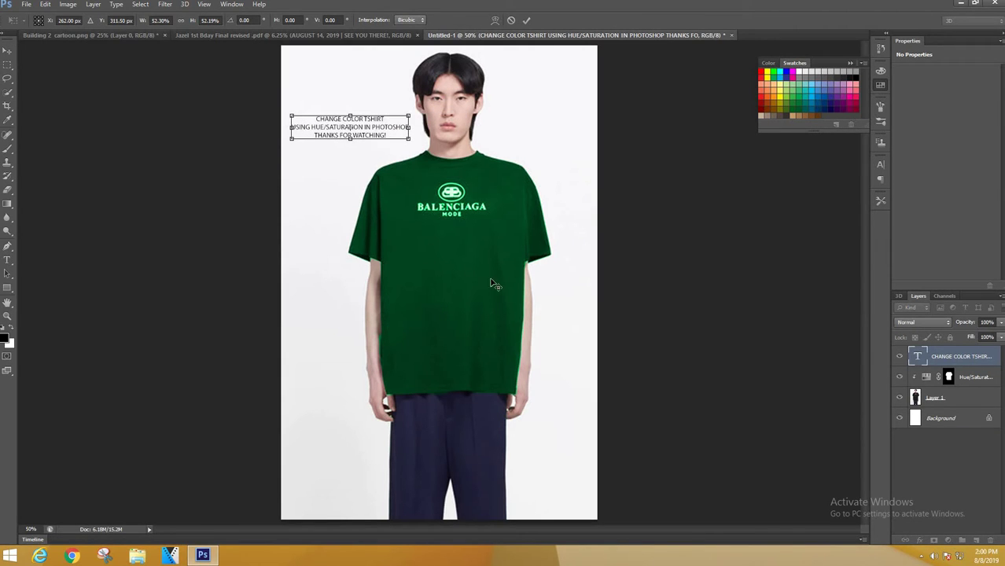
key(Return)
Step: Move the text onto the middle of the T-shirt and change its color to white
scroll(364, 128, up, 2)
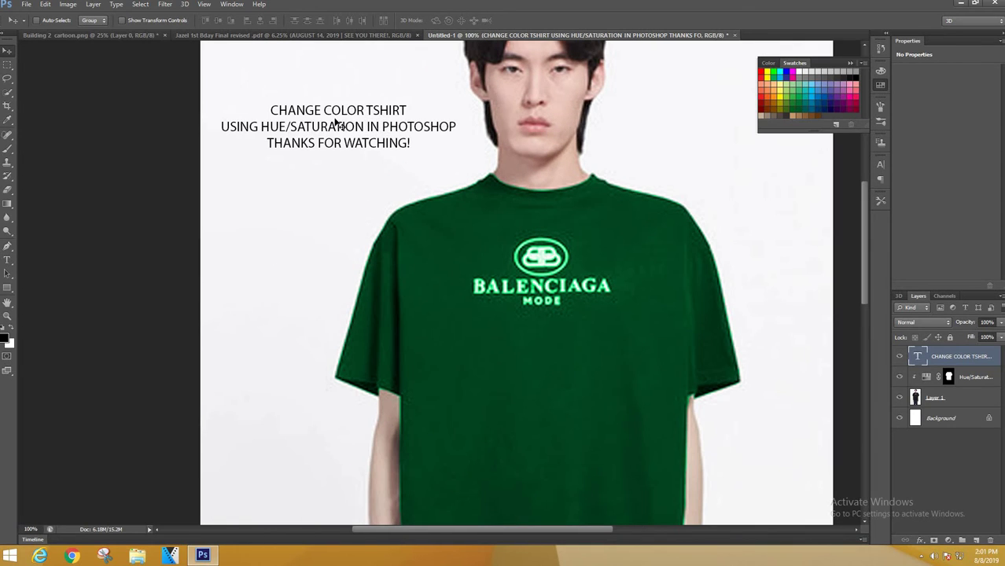
drag(338, 120, 537, 383)
double_click(917, 356)
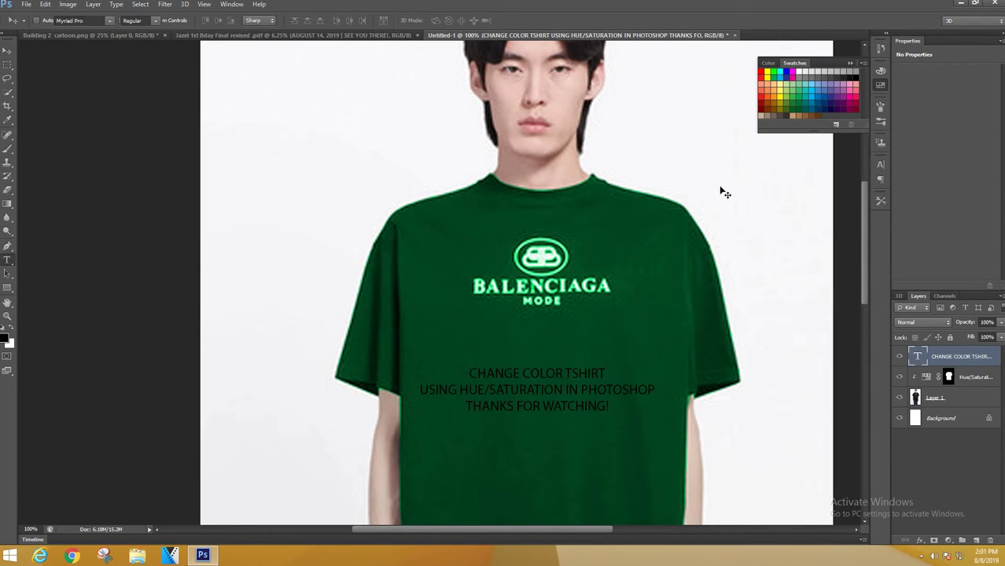
click(11, 334)
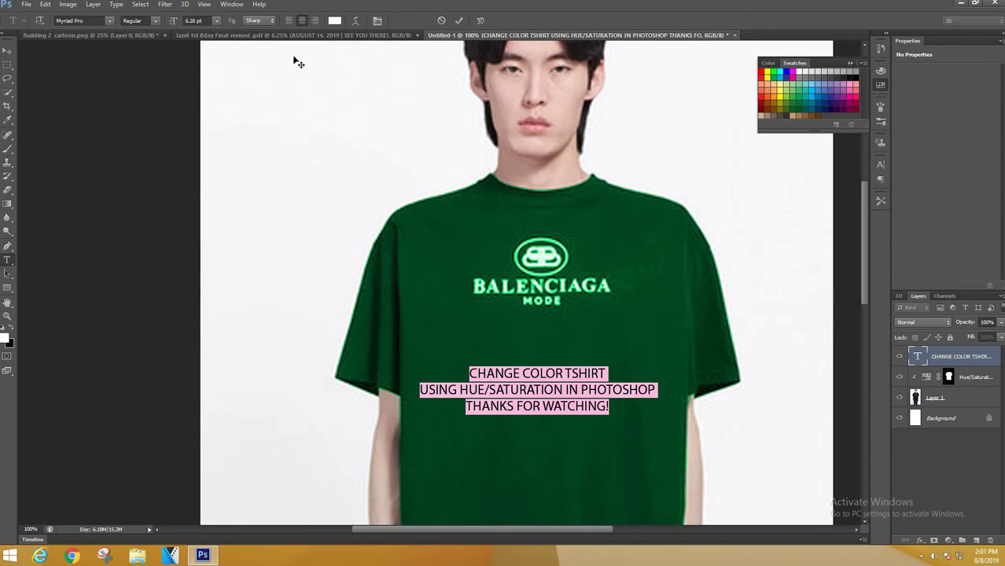
click(460, 20)
key(v)
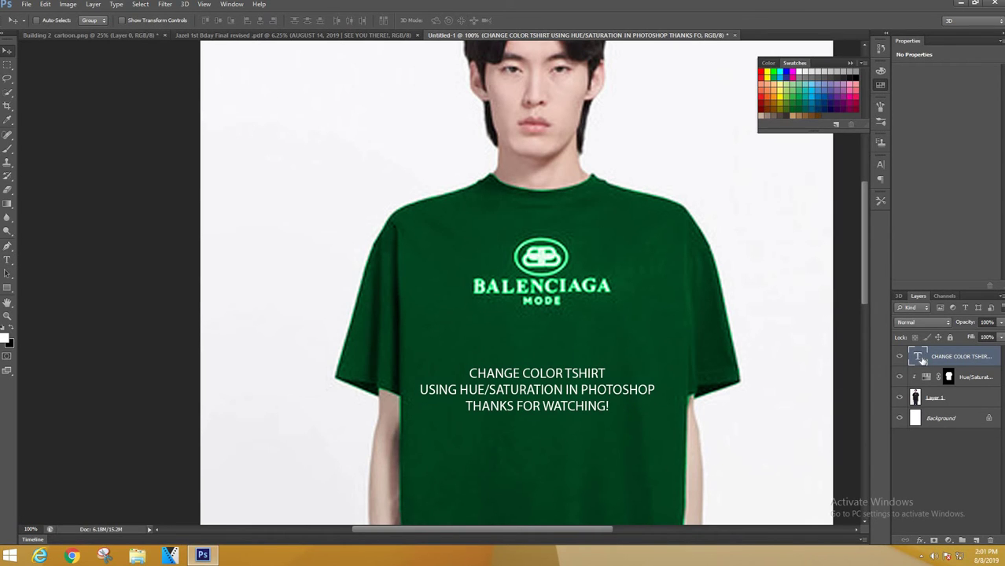
Step: Reposition the white text just below the BALENCIAGA logo on the T-shirt
alt+click(568, 416)
alt+click(568, 417)
click(470, 317)
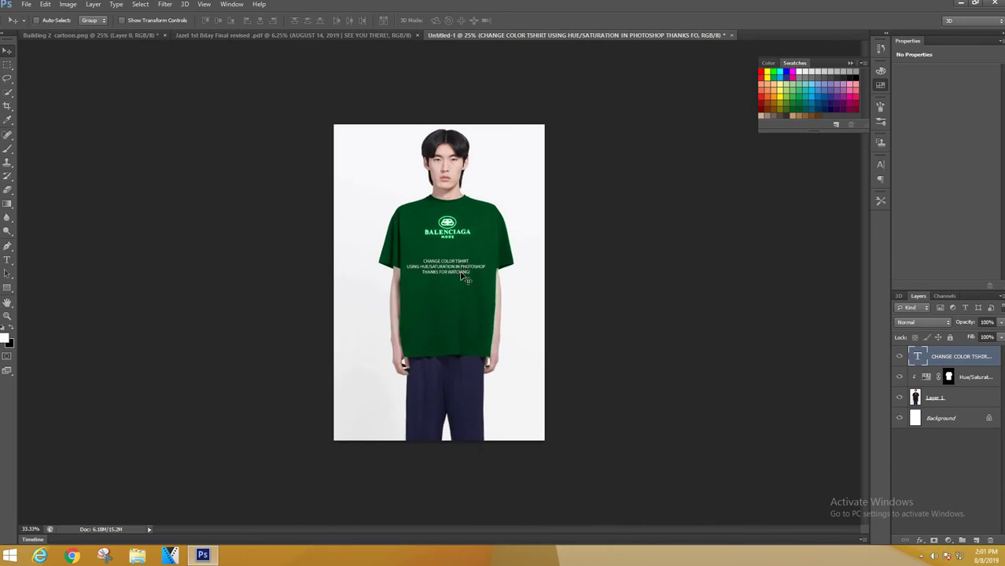
click(470, 316)
drag(458, 249, 463, 228)
click(949, 378)
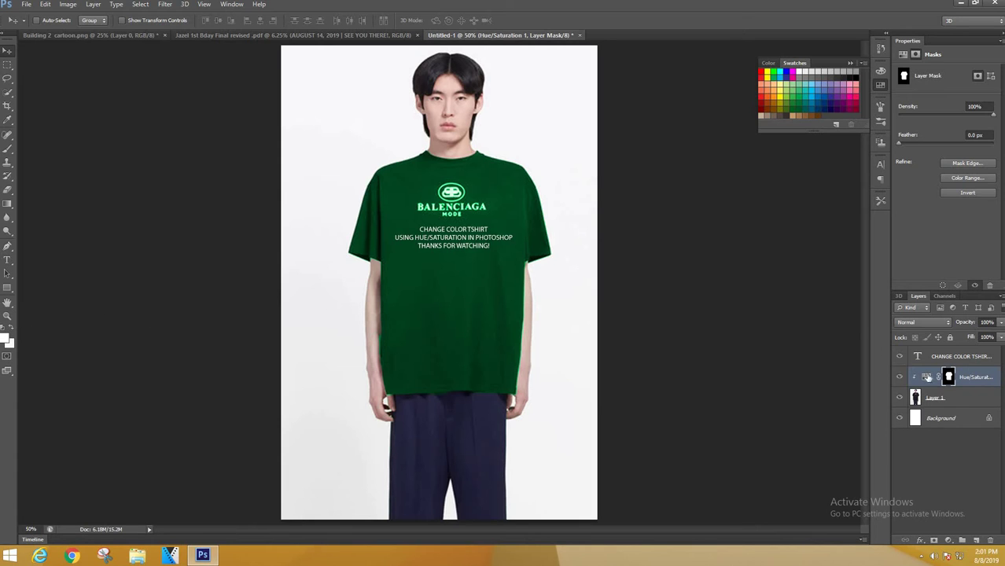
double_click(954, 378)
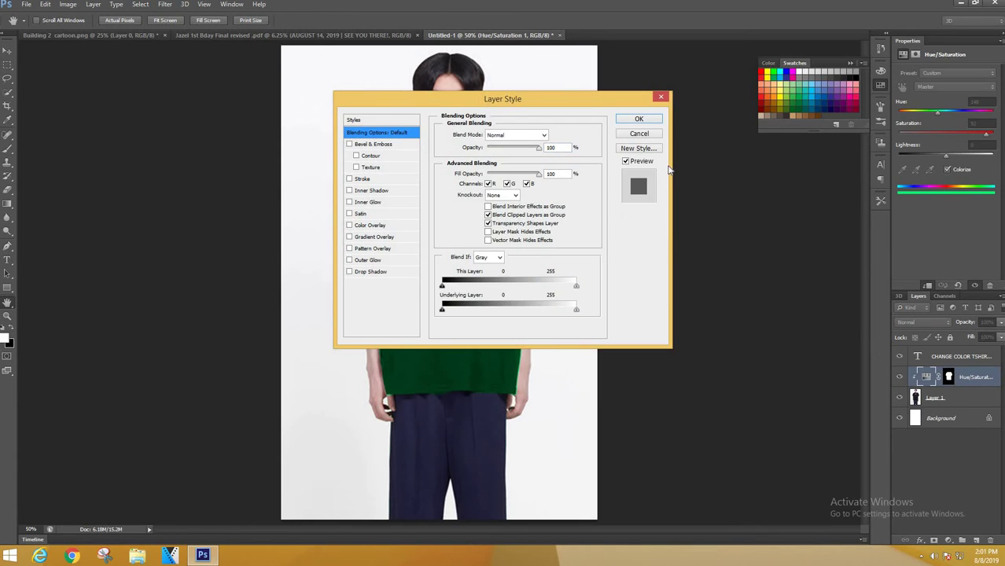
click(639, 119)
Step: Try painting black over the BALENCIAGA lettering on the Hue/Saturation layer's mask with the Brush tool, and undo the stroke
click(948, 377)
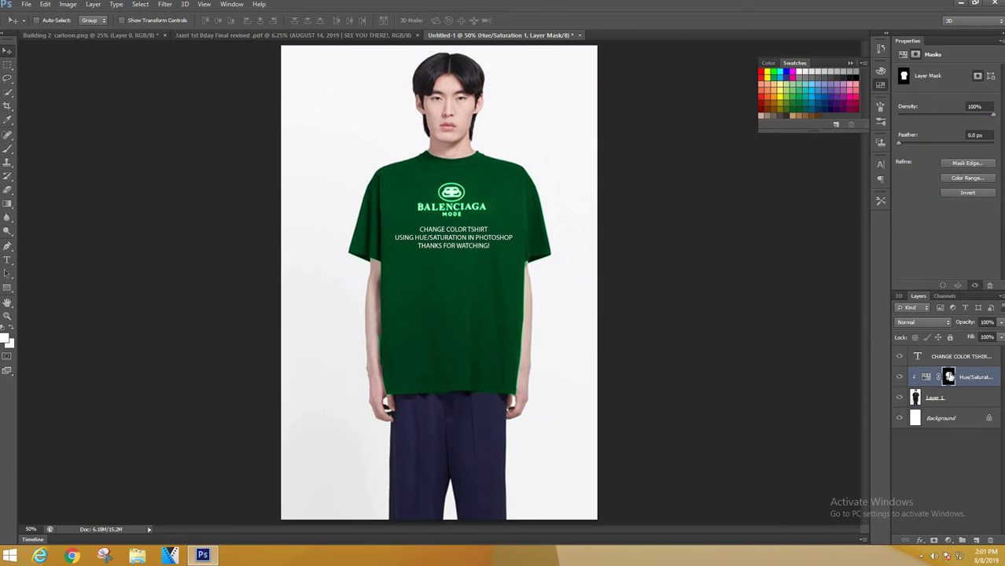
click(13, 328)
click(7, 148)
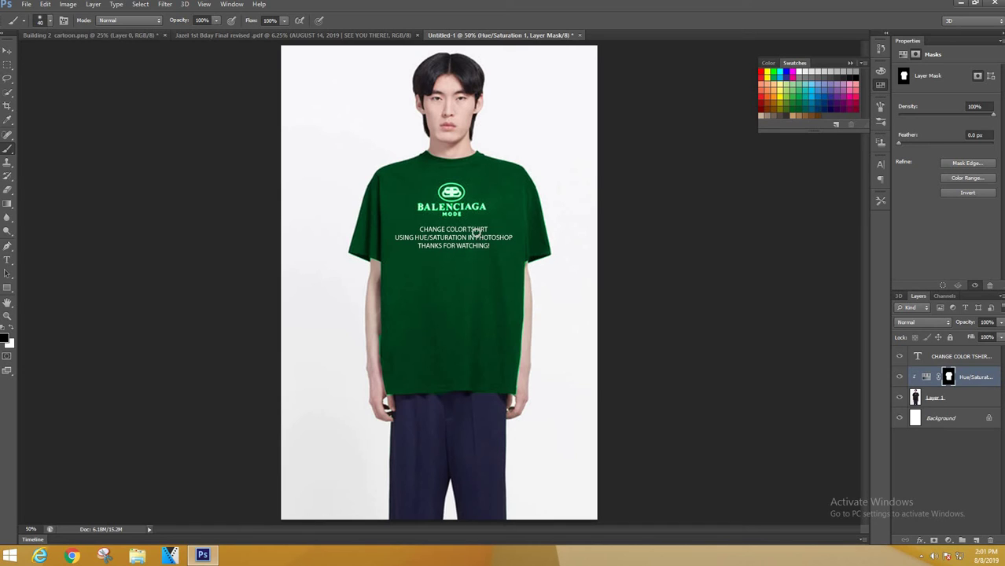
key(bracketright)
key(alt+bracketright)
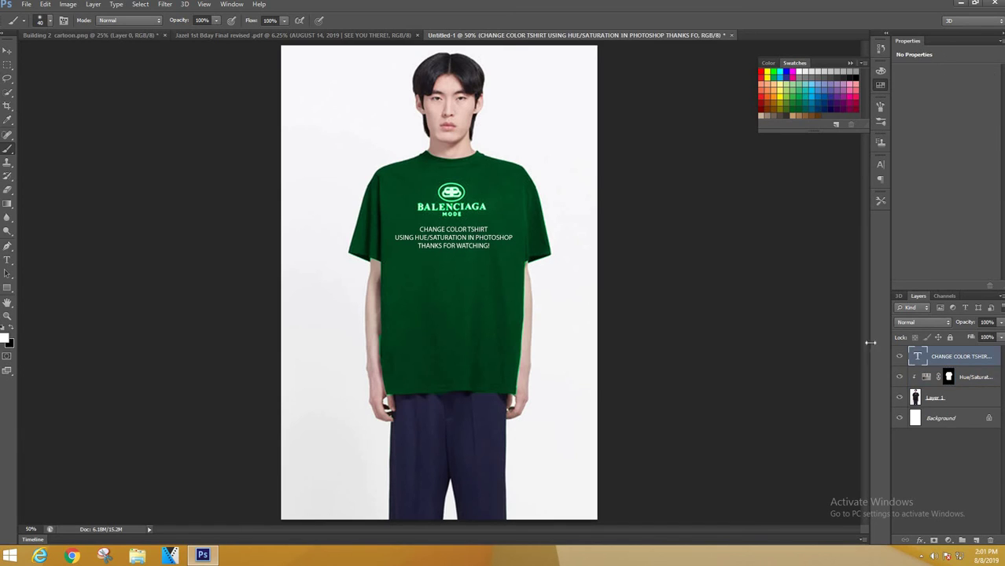
click(946, 377)
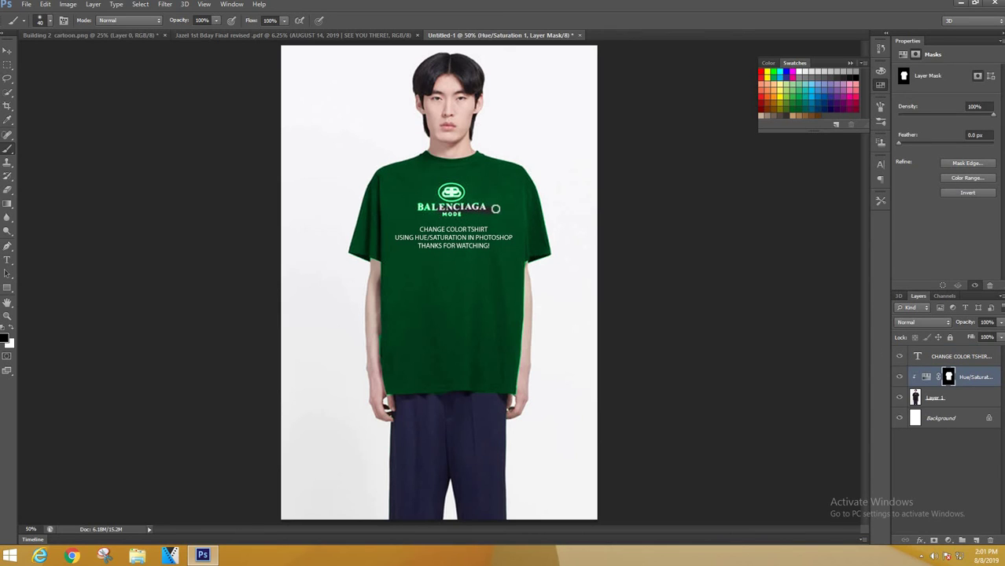
key(alt+bracketright)
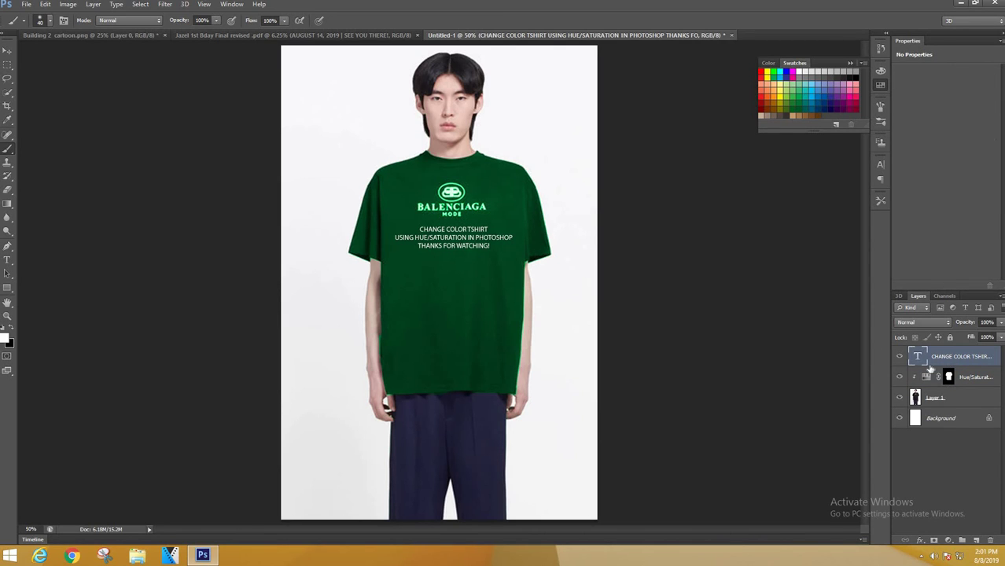
Step: Try brushing black over the logo with the text layer selected, declining to rasterize the type
click(15, 327)
click(458, 214)
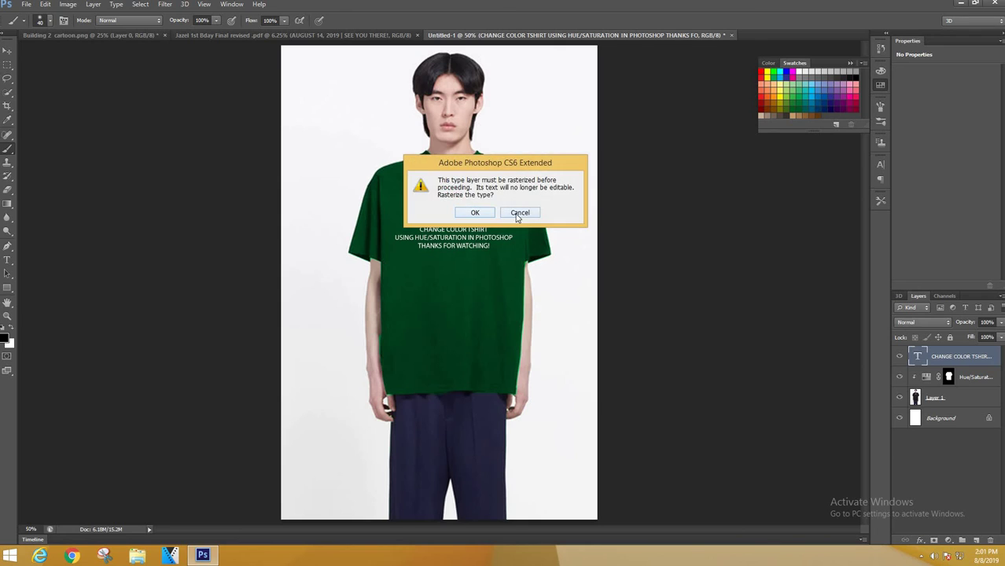
key(Escape)
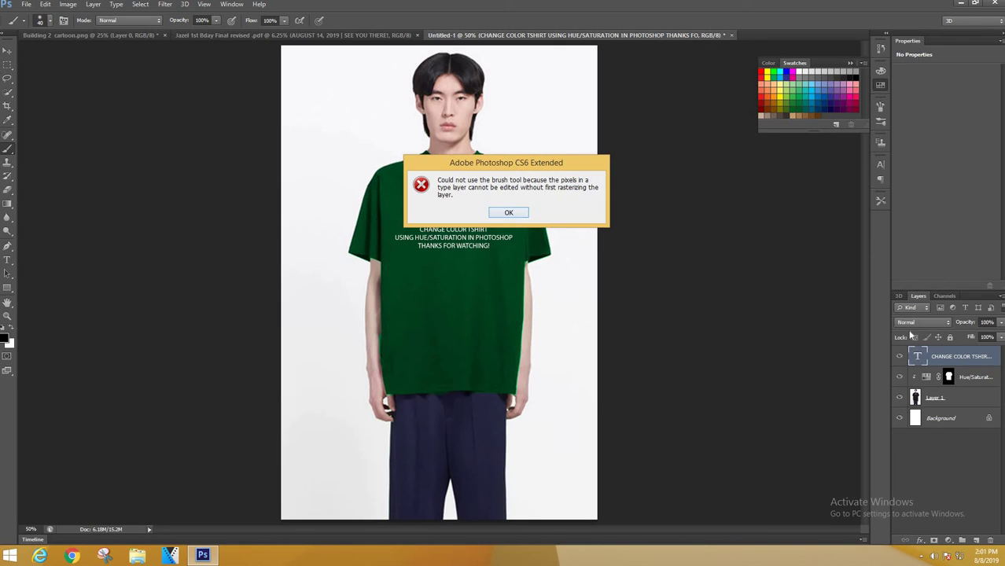
click(509, 212)
Step: Select the Hue/Saturation mask, try a black brush stroke across the logo lettering again, and reselect the adjustment
click(949, 377)
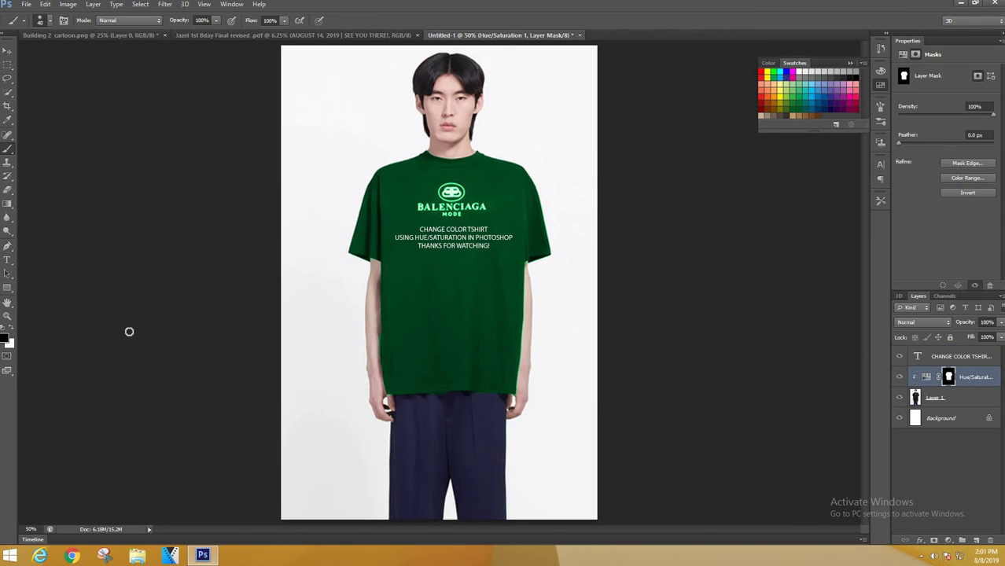
click(14, 329)
click(14, 331)
drag(407, 212, 464, 212)
click(927, 377)
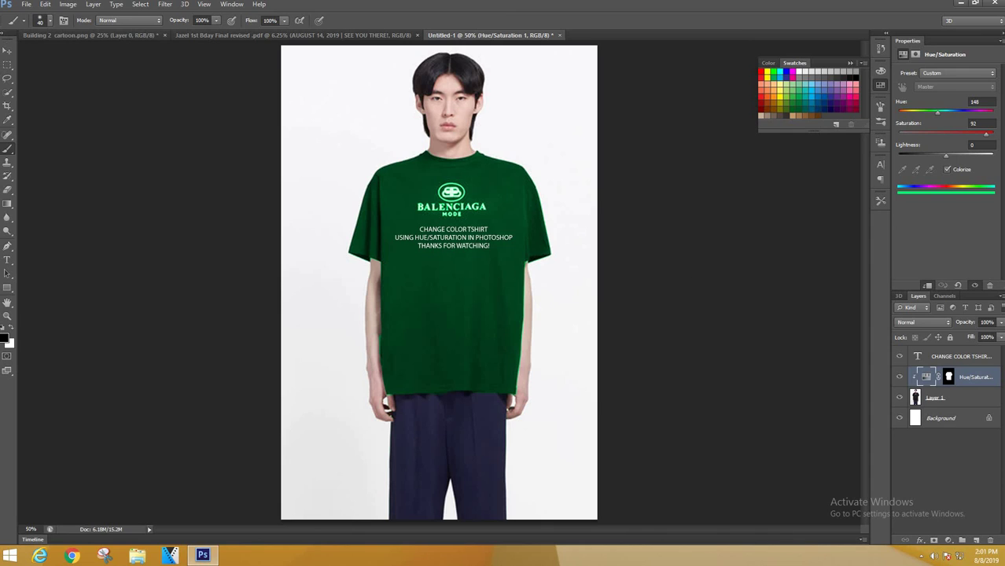
Step: Delete the text layer and show the whole image at 25% zoom
click(953, 355)
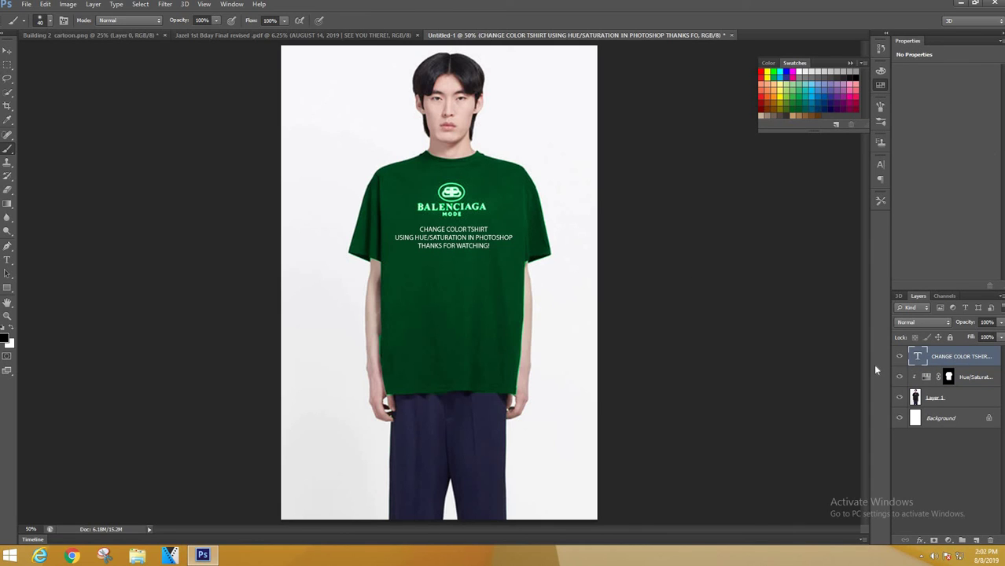
key(Delete)
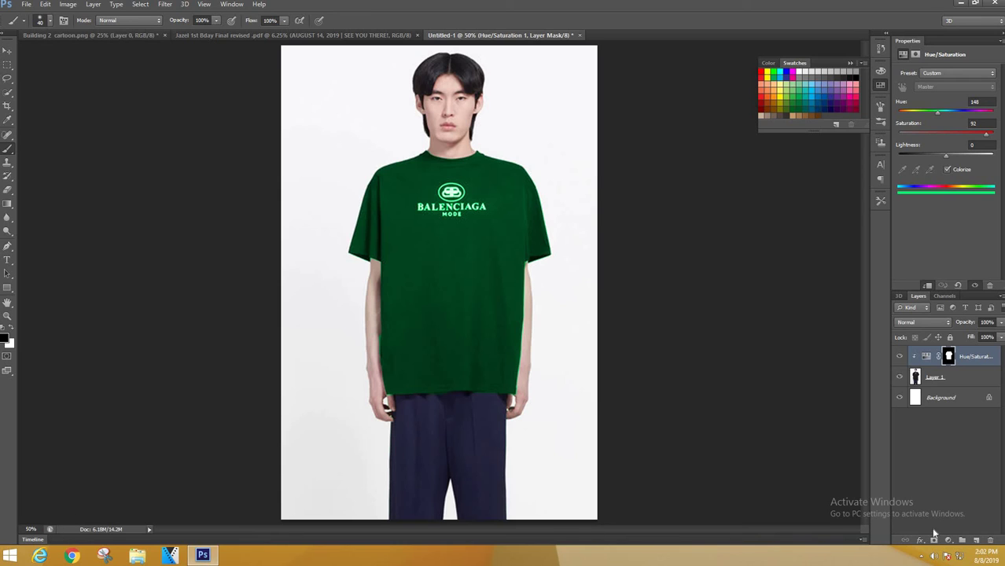
ctrl+alt+click(408, 324)
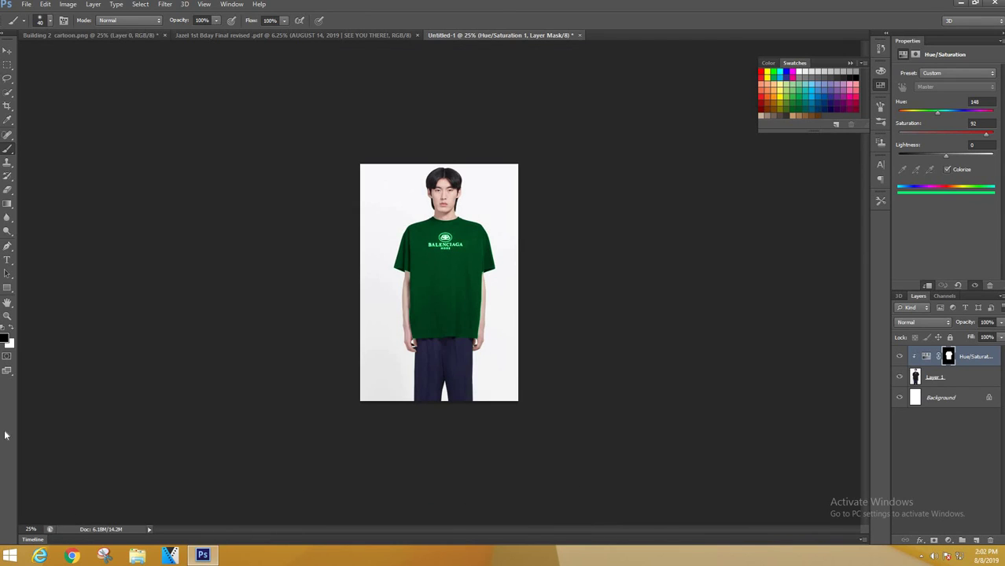